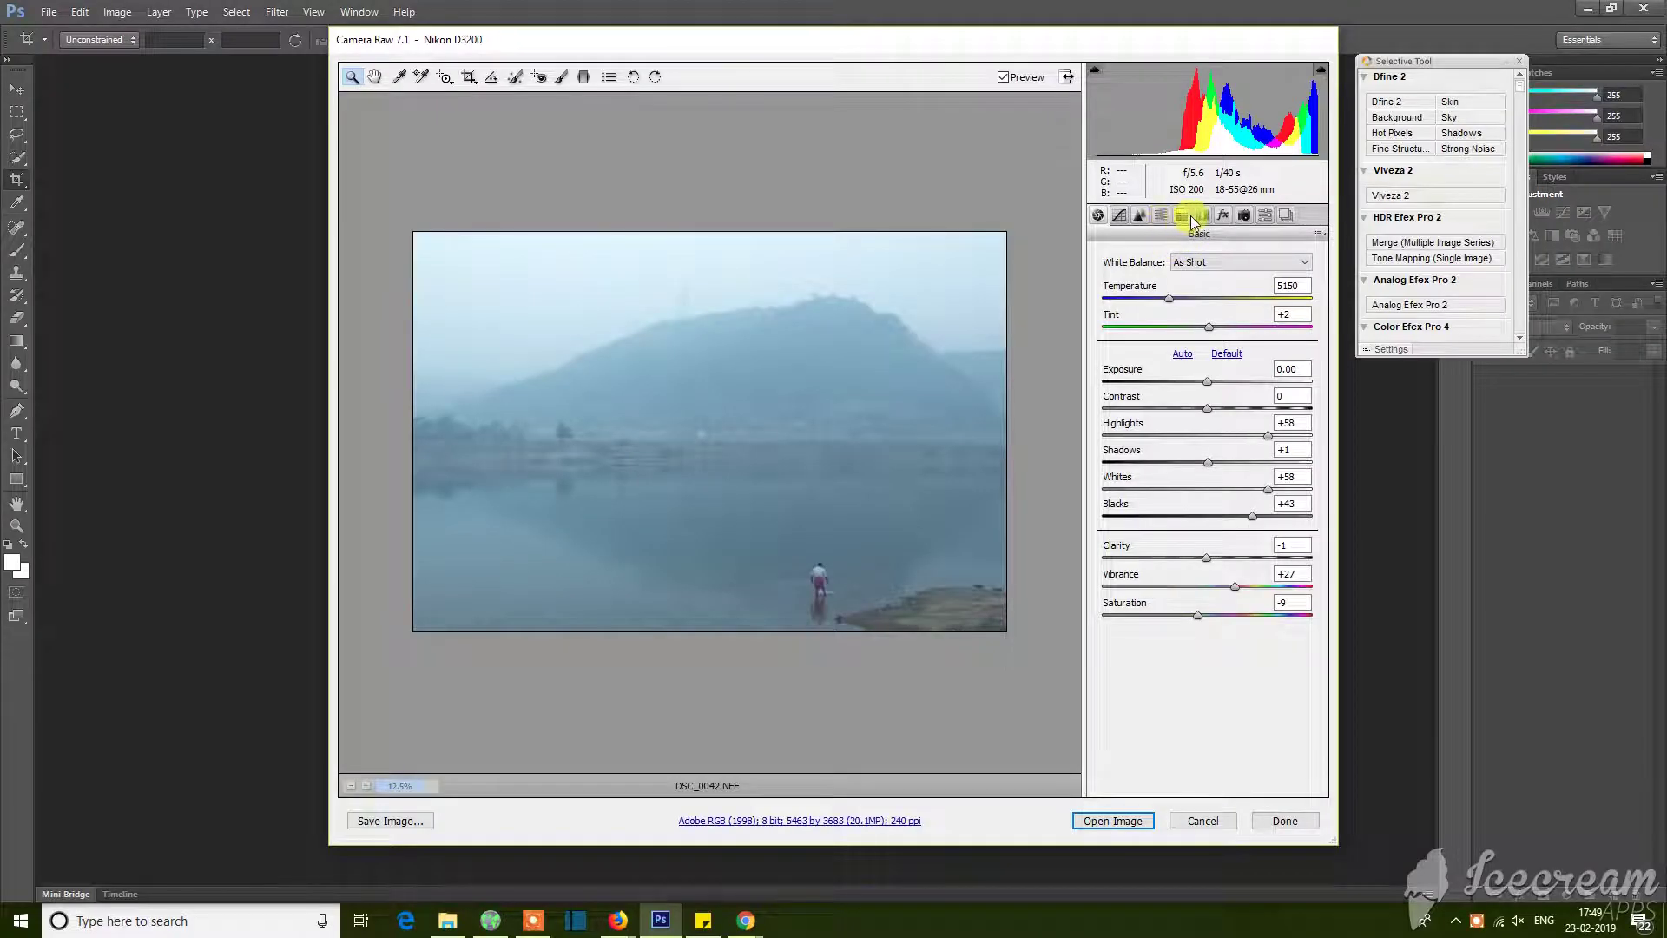
Open the Lens Corrections panel in Camera Raw for DSC_0042.NEF.
{"action": "left_click", "coordinate": [1202, 216]}
Enable Nikon lens profile corrections (AF-S DX NIKKOR 18-55), then return to the Basic settings.
{"action": "left_click", "coordinate": [1139, 280]}
{"action": "left_click", "coordinate": [1180, 383]}
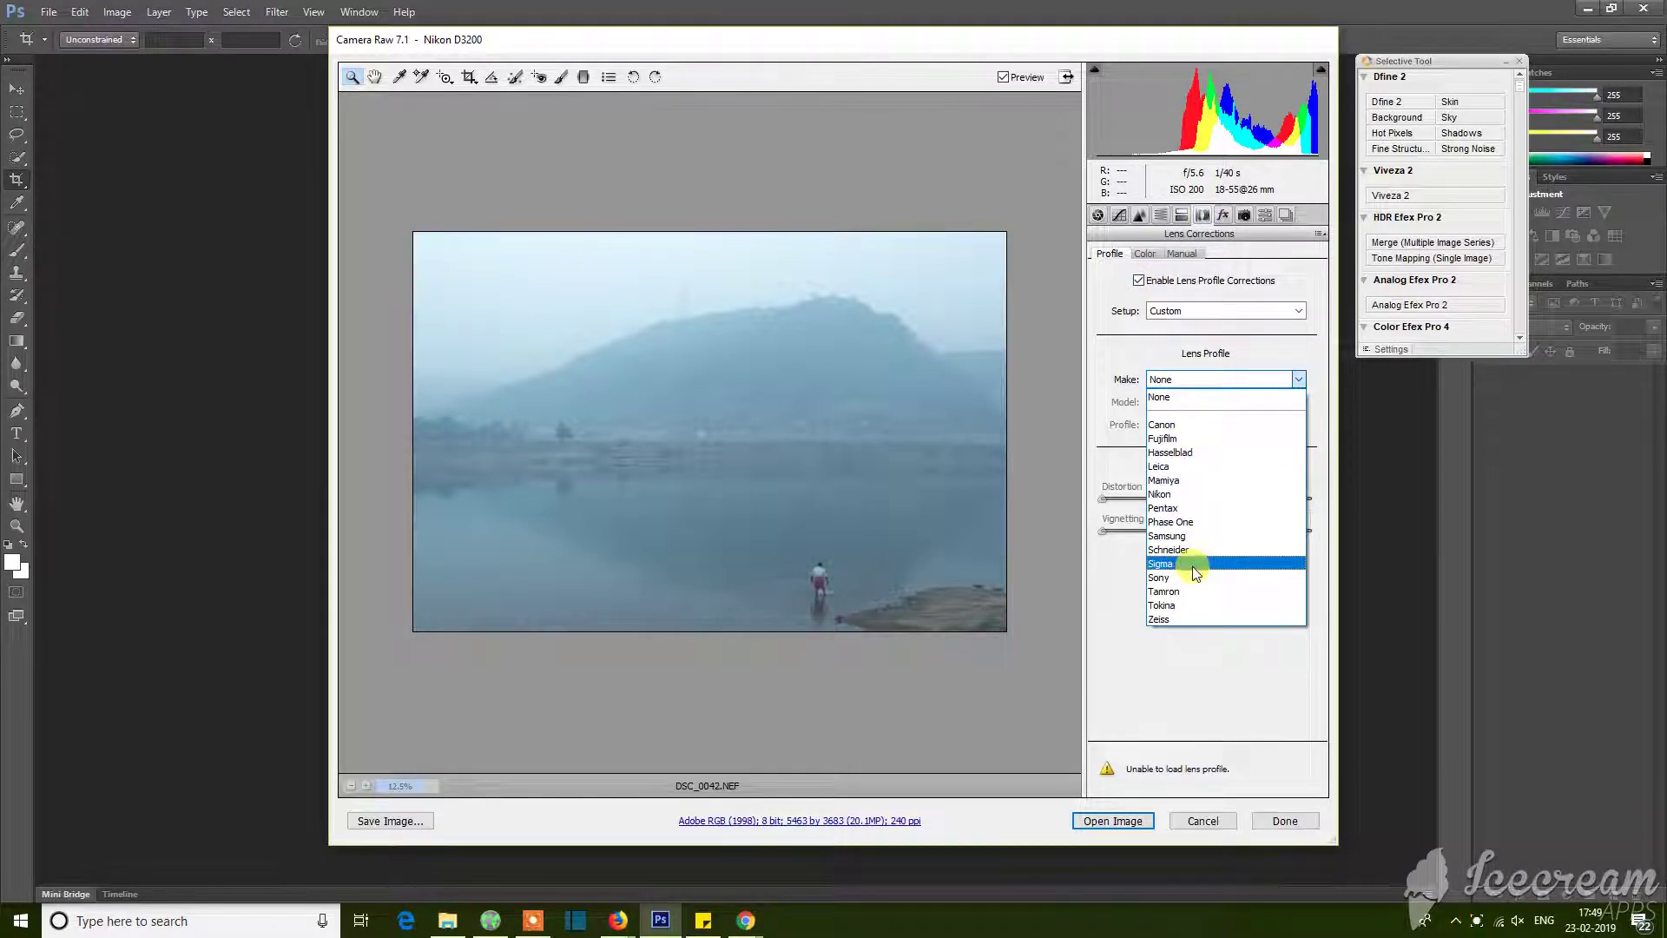
{"action": "left_click", "coordinate": [1187, 497]}
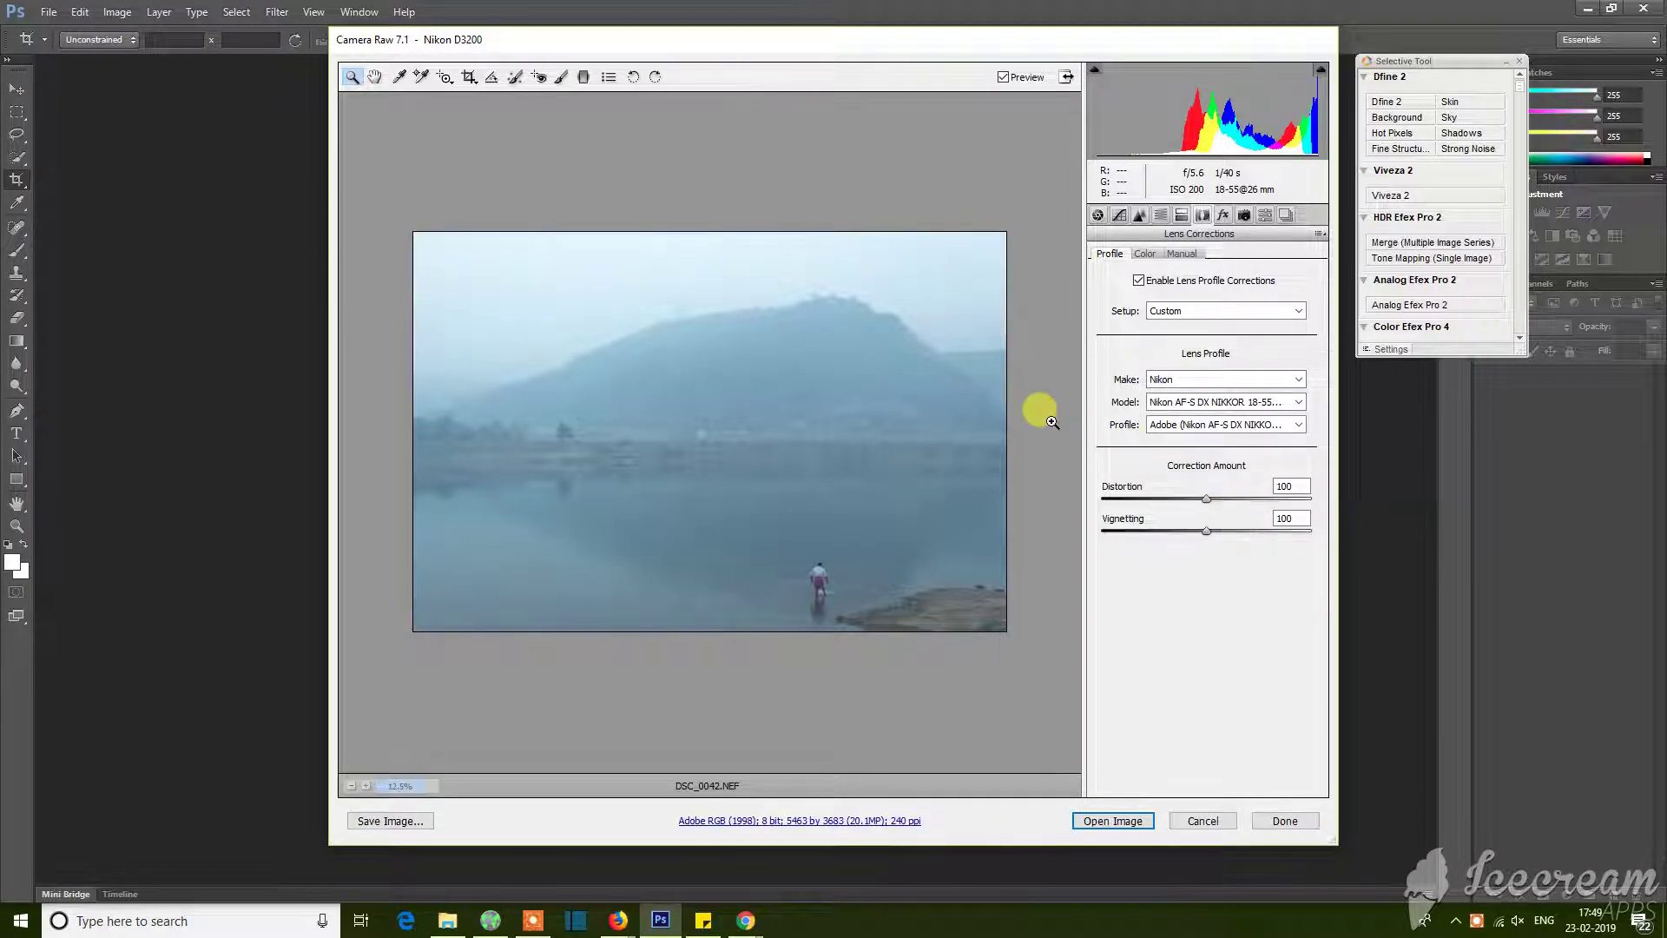
{"action": "left_click", "coordinate": [1098, 215]}
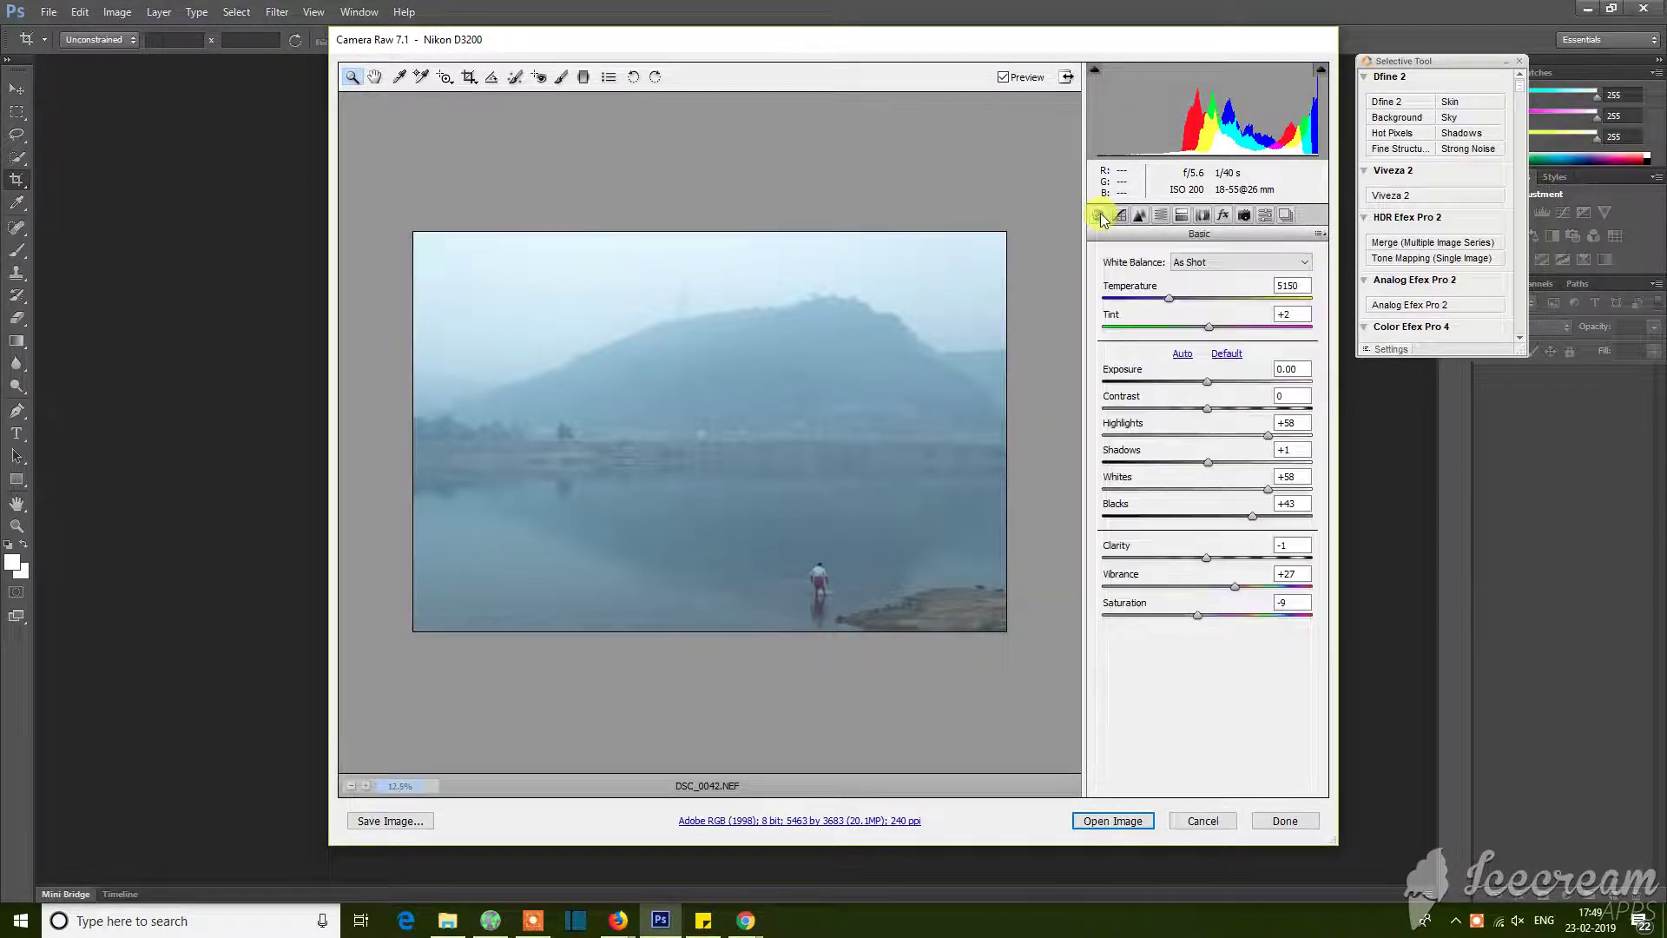
Reset Basic to defaults and desaturate the photo with Vibrance -87 and Saturation -83.
{"action": "left_click", "coordinate": [1228, 355]}
{"action": "left_click", "coordinate": [1207, 586]}
{"action": "left_click", "coordinate": [1213, 615]}
{"action": "left_click", "coordinate": [1117, 586]}
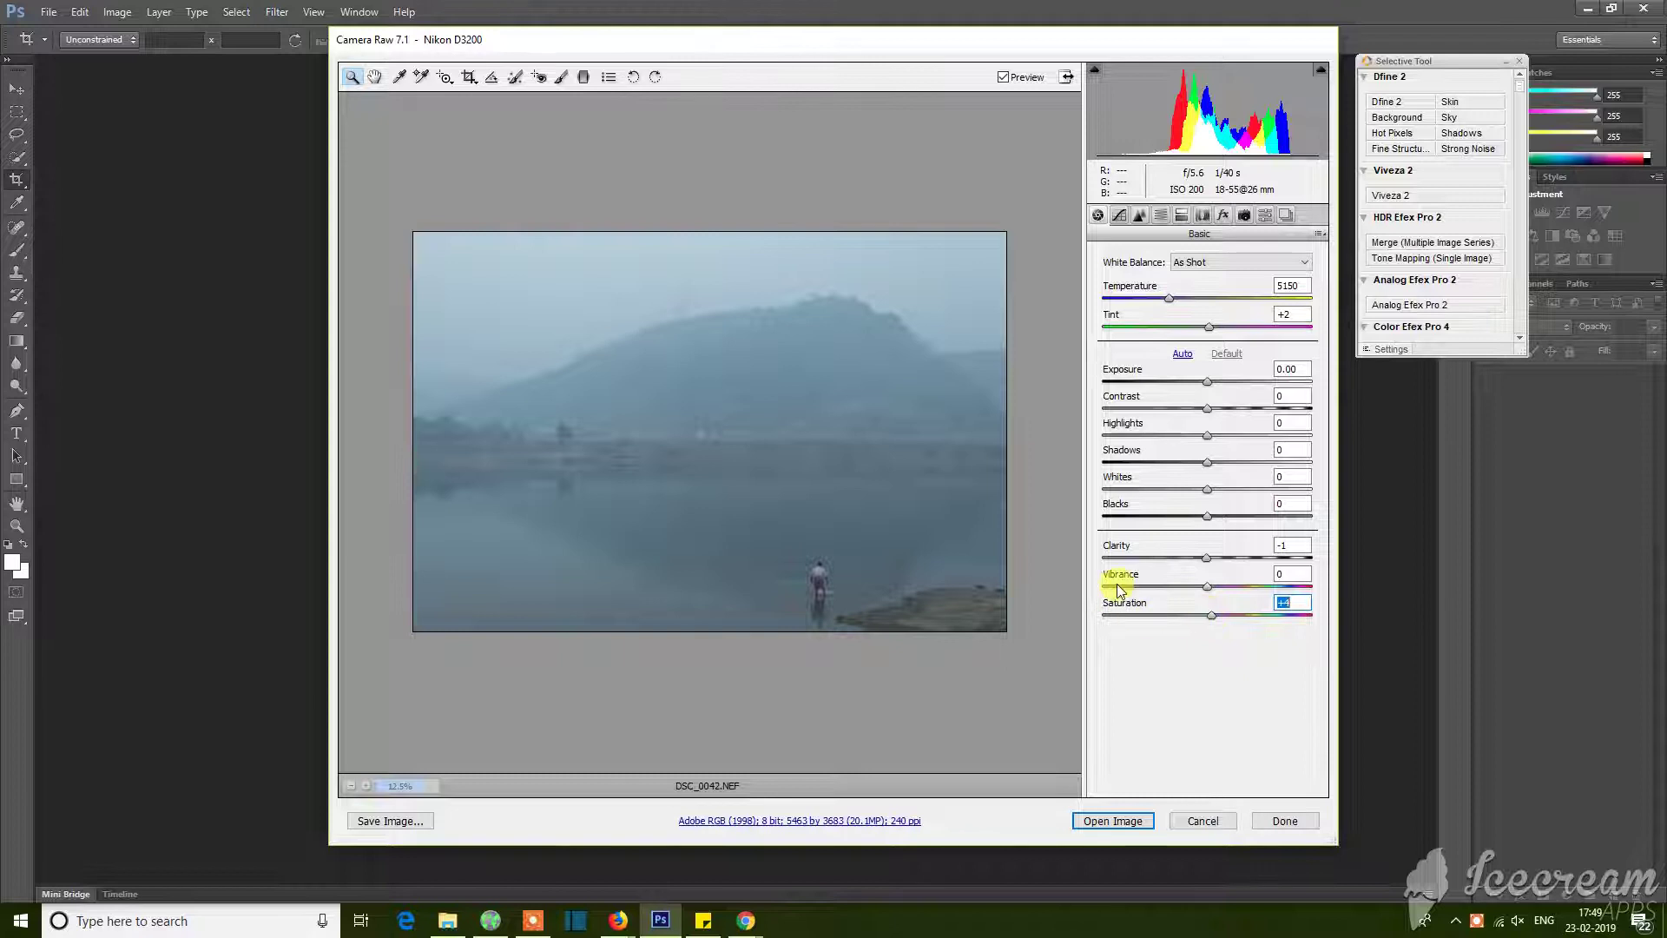
{"action": "left_click", "coordinate": [1121, 615]}
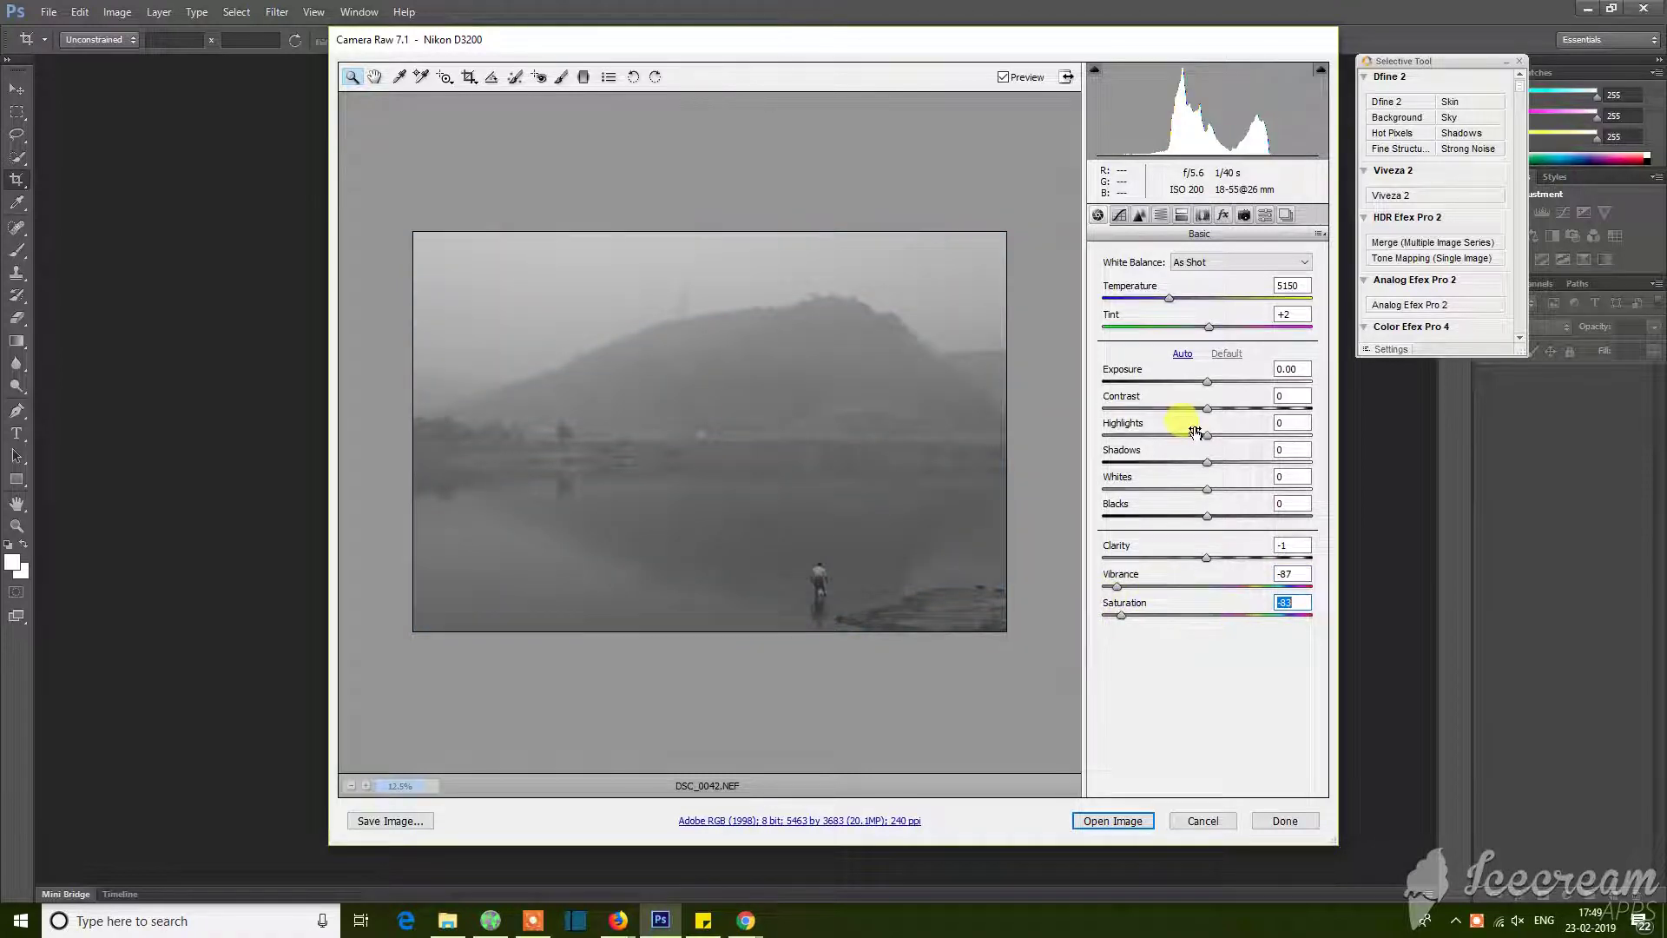
Set Contrast +61, darken Shadows and Blacks, Whites +46, and open in Photoshop.
{"action": "left_click_drag", "start_coordinate": [1212, 418], "coordinate": [1335, 441]}
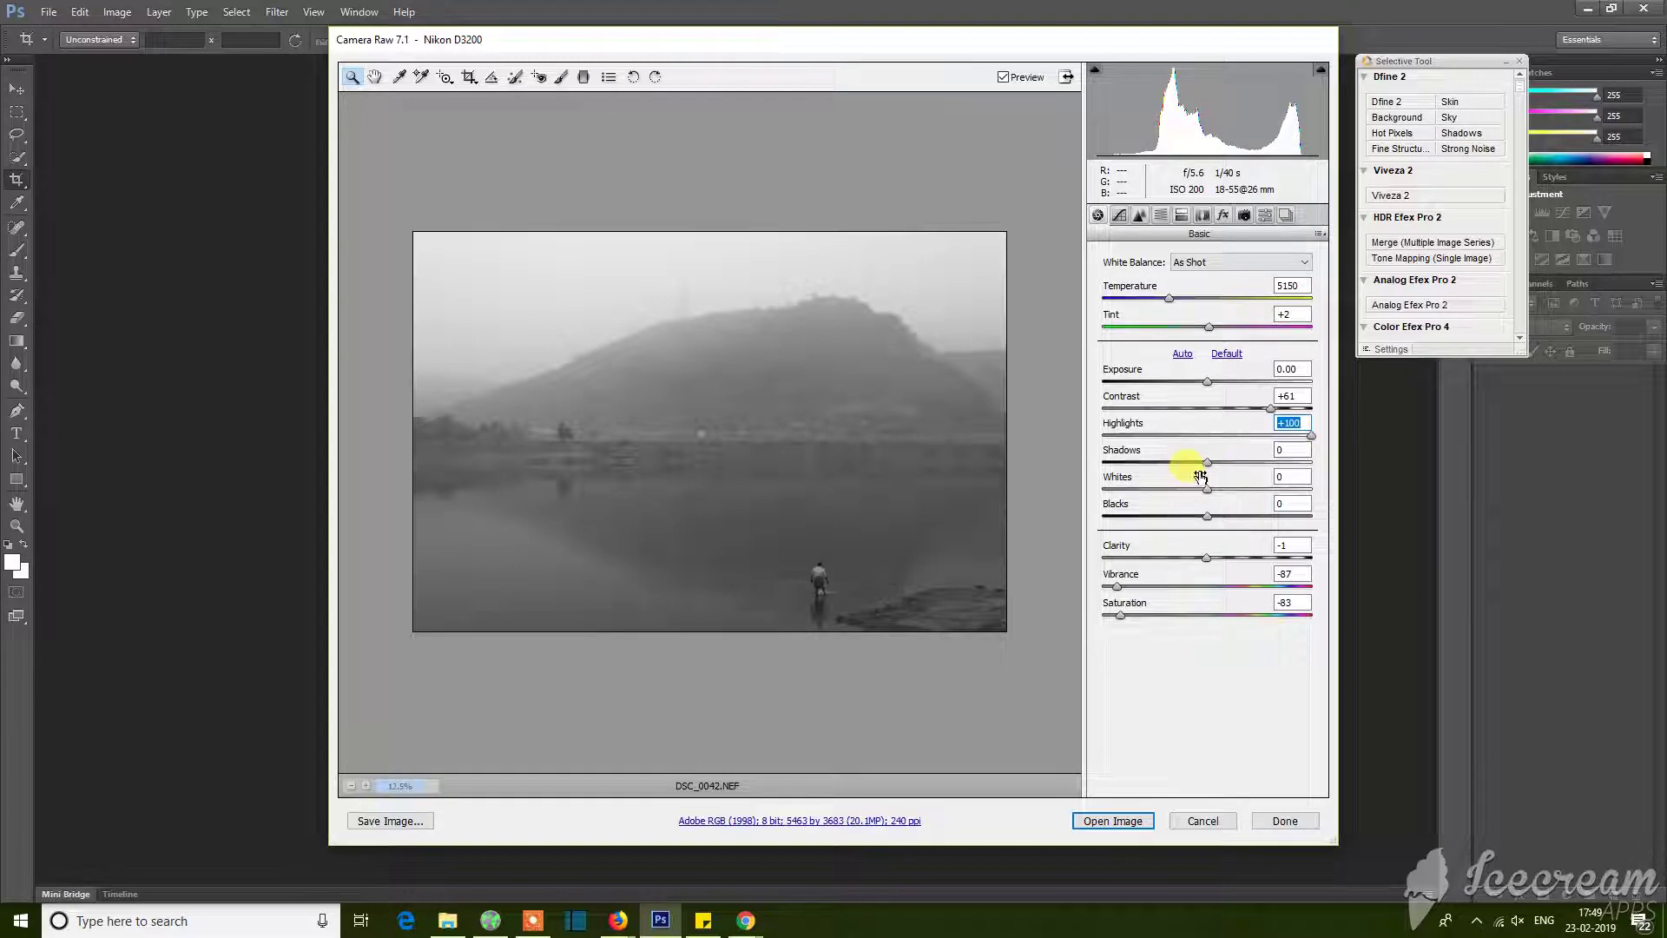
{"action": "left_click_drag", "start_coordinate": [1208, 462], "coordinate": [1179, 467]}
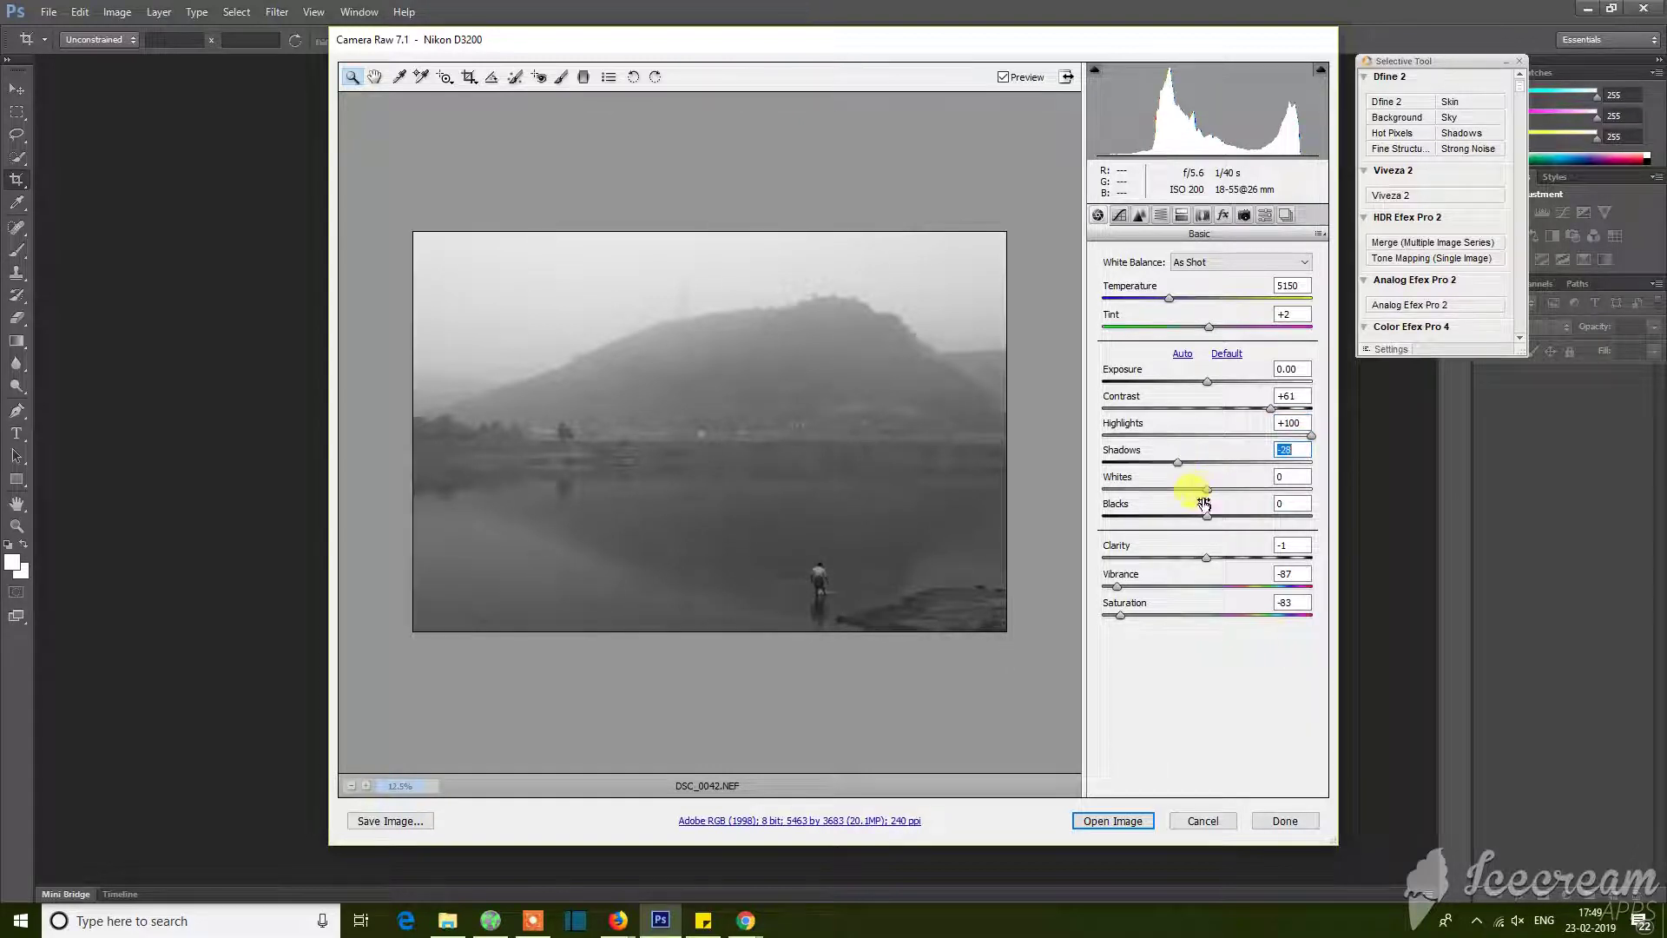
{"action": "left_click_drag", "start_coordinate": [1212, 523], "coordinate": [1199, 522]}
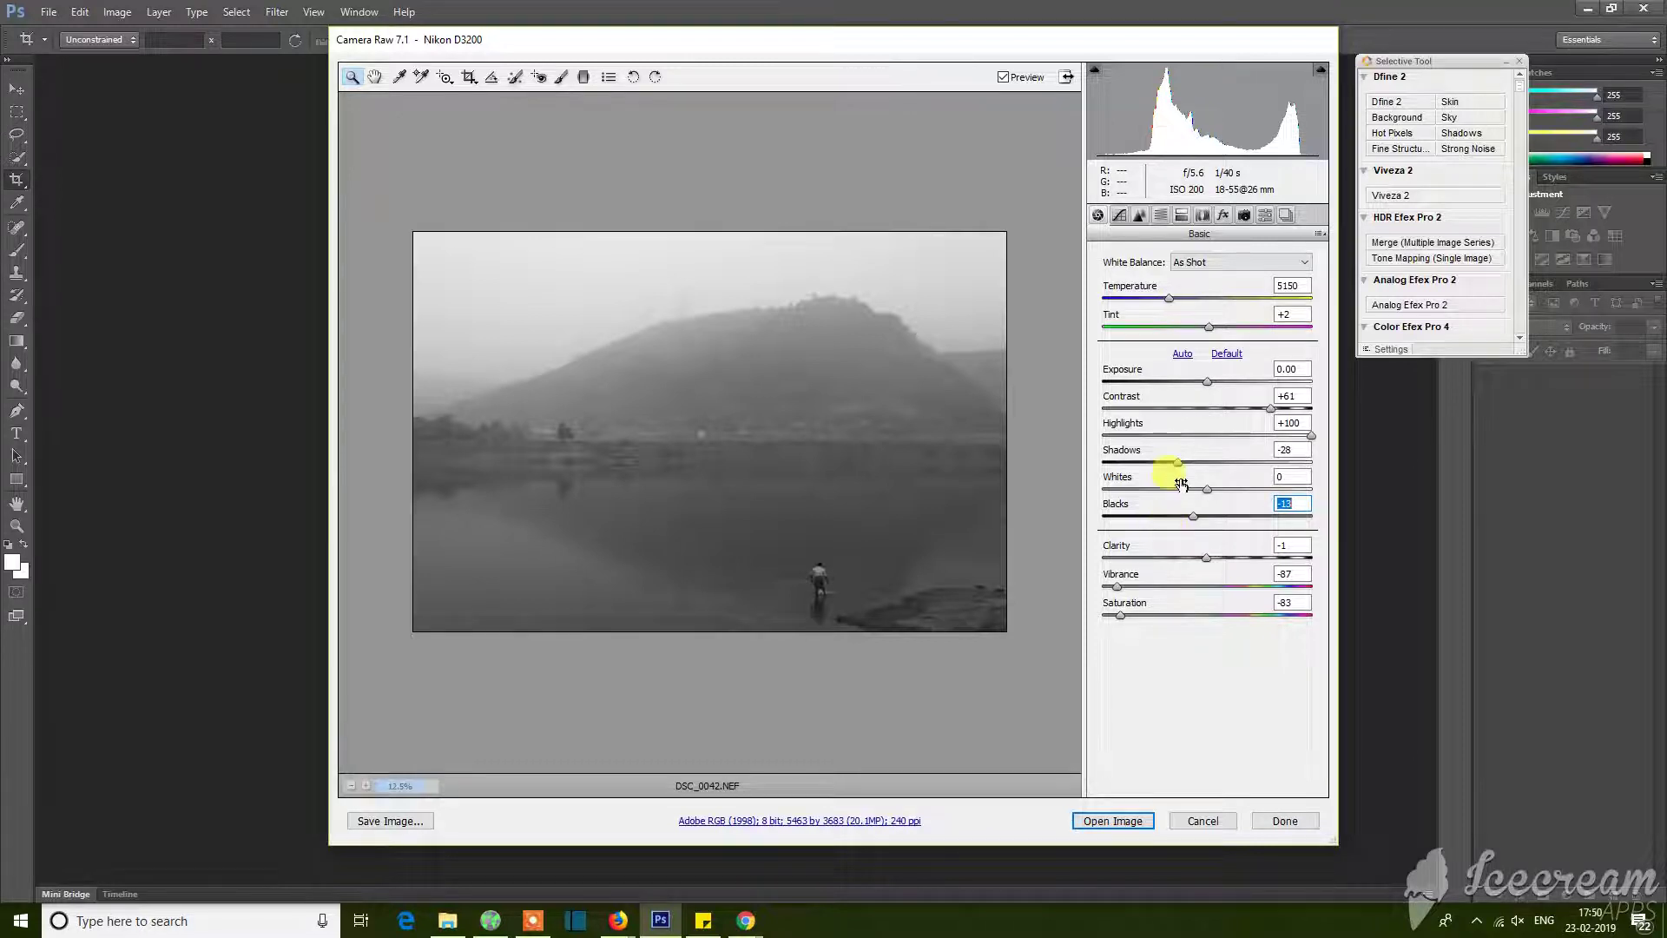
{"action": "left_click_drag", "start_coordinate": [1207, 489], "coordinate": [1249, 490]}
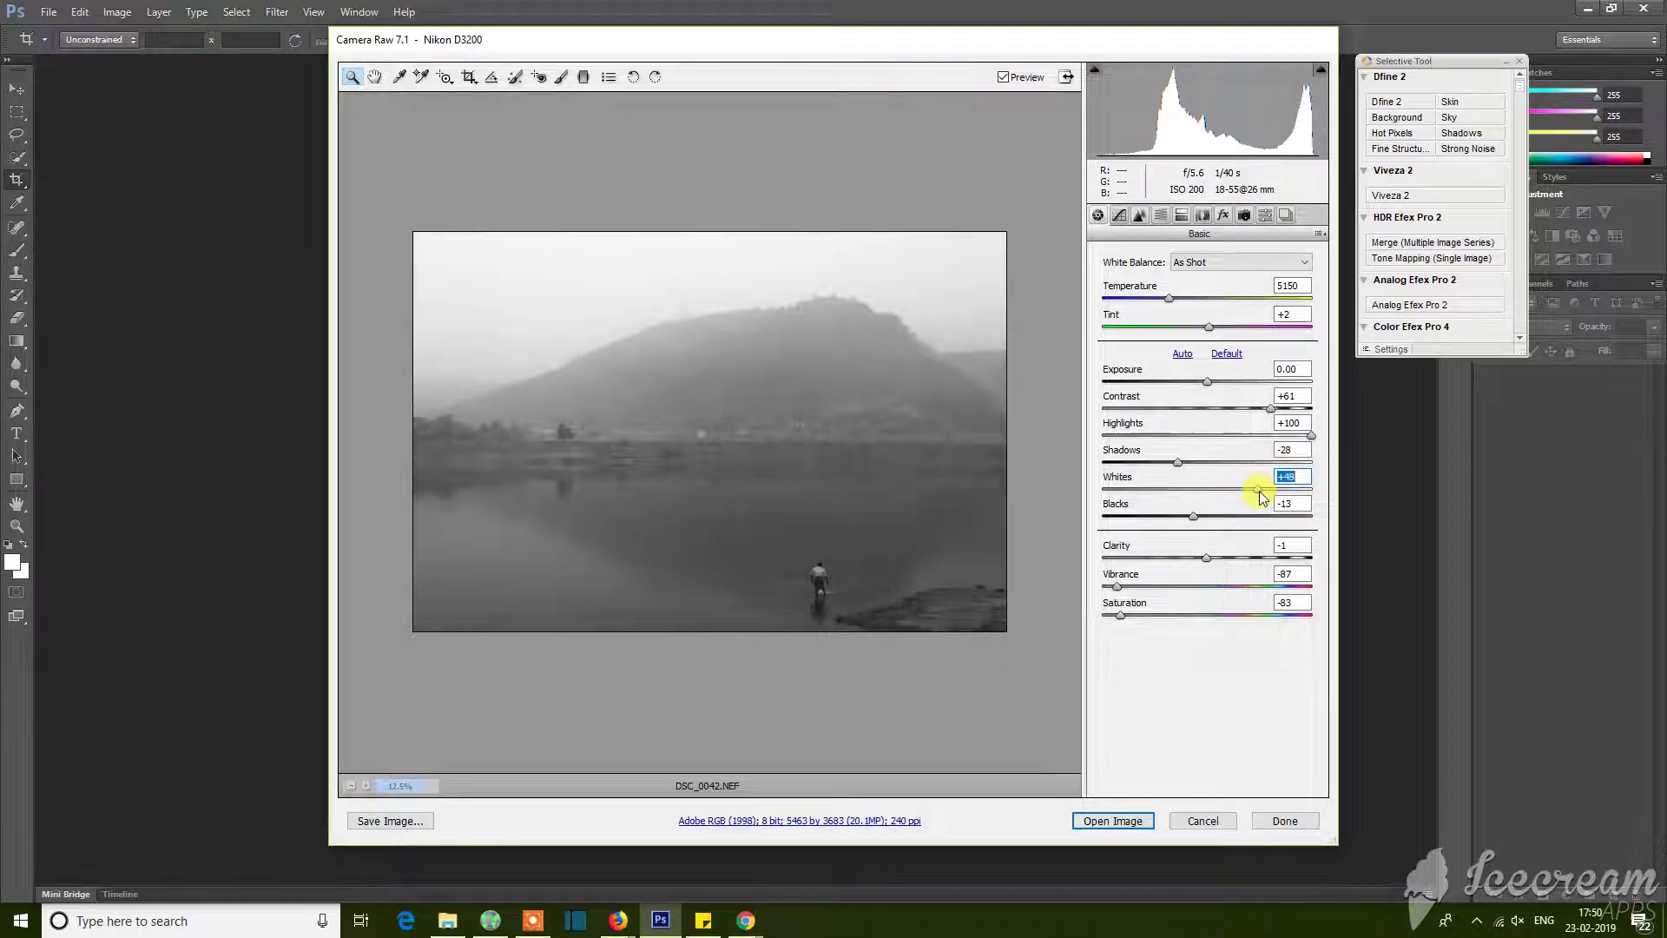
{"action": "left_click_drag", "start_coordinate": [1249, 492], "coordinate": [1257, 492]}
{"action": "left_click", "coordinate": [1120, 822]}
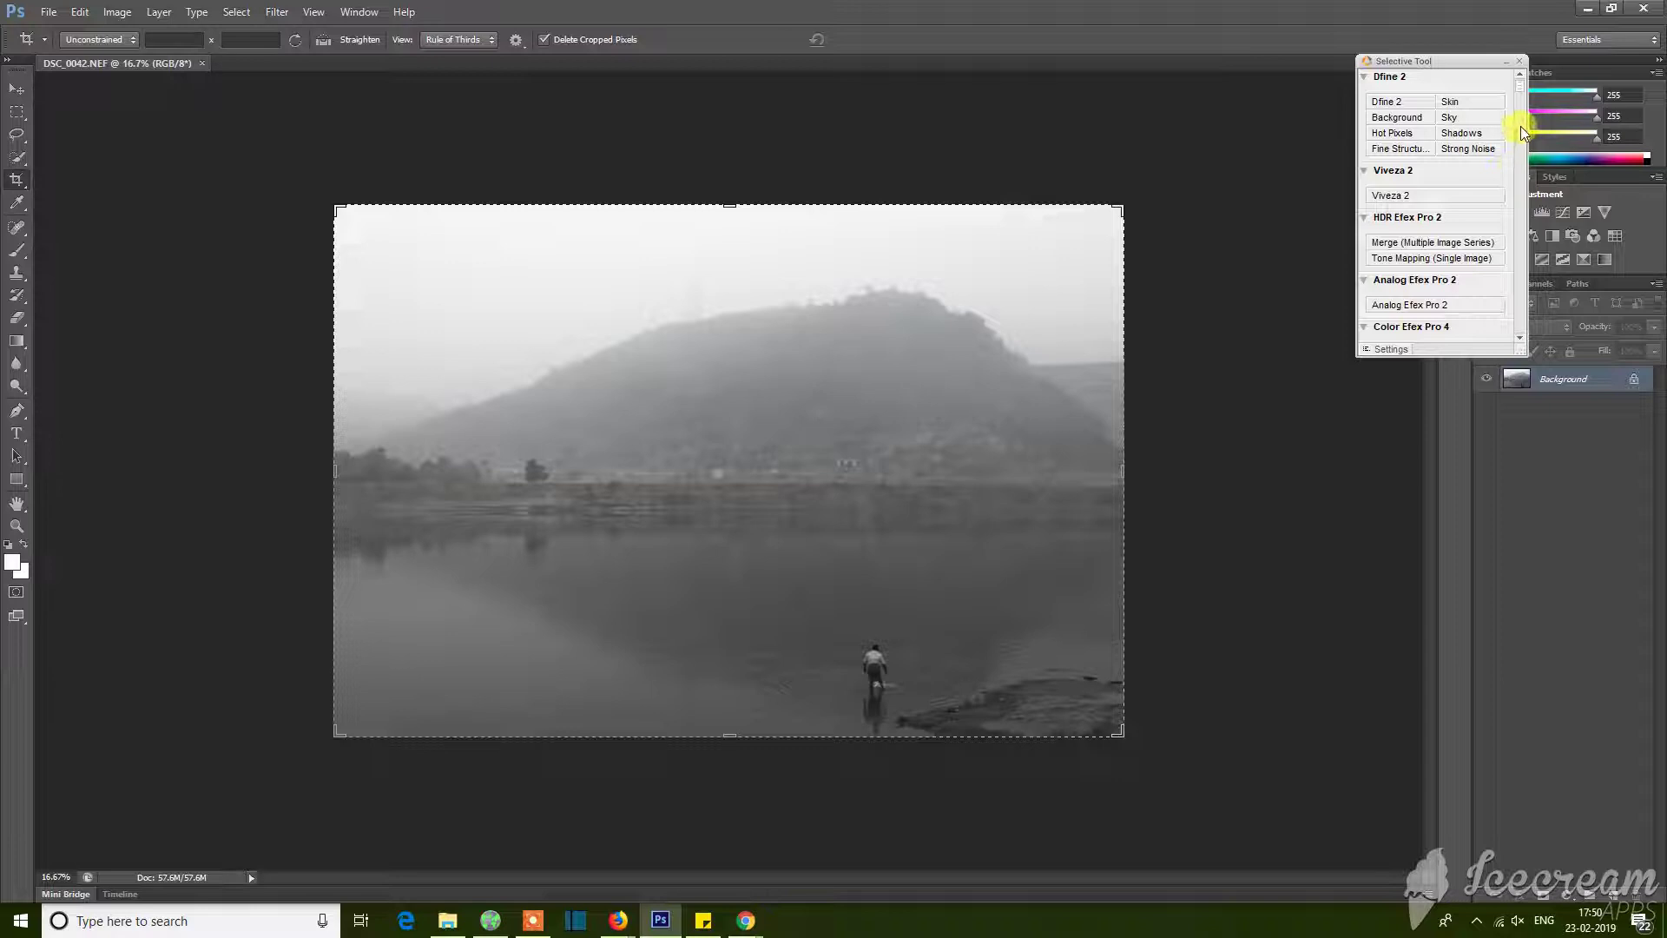
Zoom the photo to 25% and scroll the Nik filter list to Silver Efex Pro 2.
{"action": "scroll", "coordinate": [1519, 127], "scroll_direction": "down", "scroll_amount": 1}
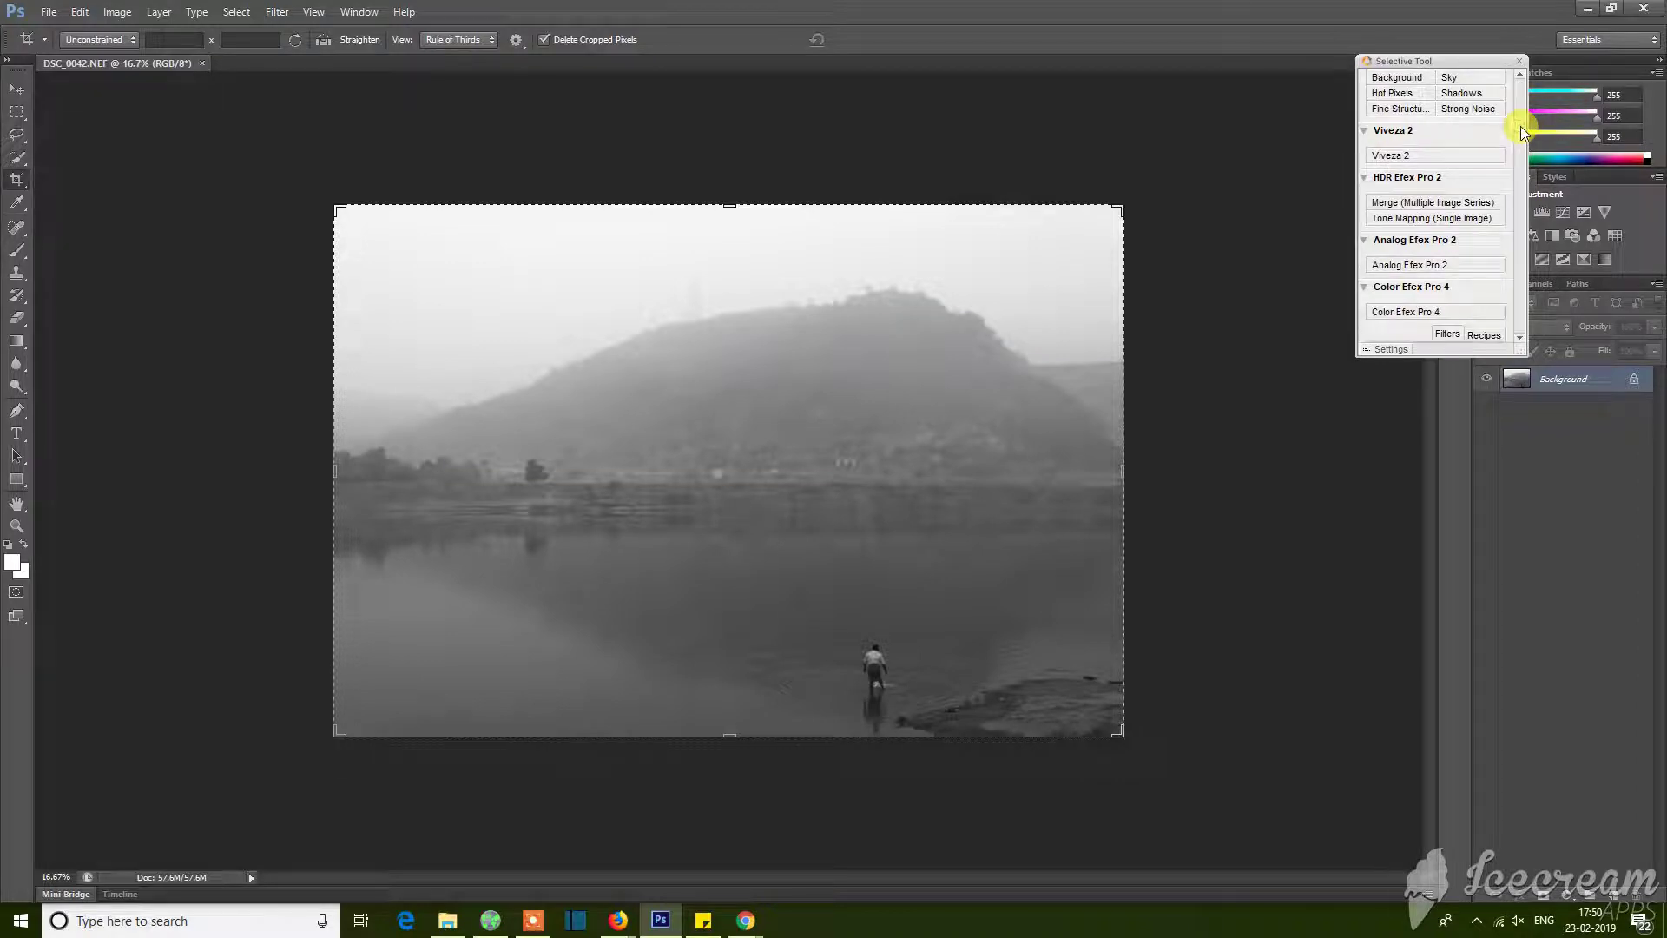
{"action": "key", "text": "ctrl+plus"}
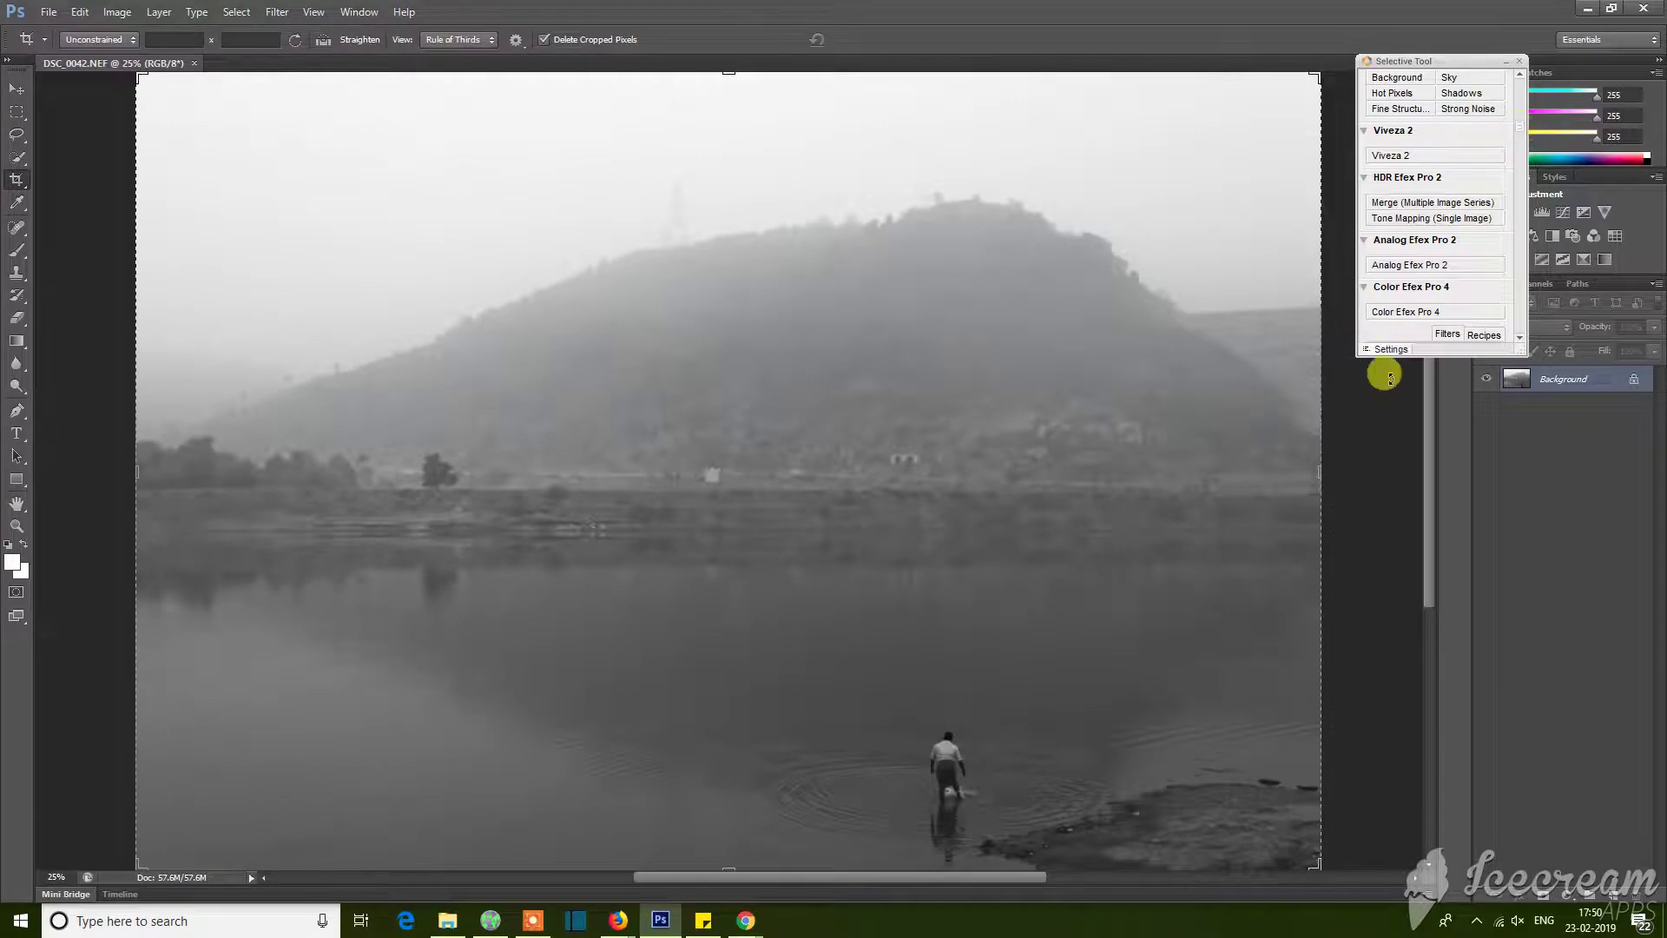
{"action": "mouse_move", "coordinate": [1432, 441]}
{"action": "left_mouse_down"}
{"action": "mouse_move", "coordinate": [1433, 456]}
{"action": "mouse_move", "coordinate": [1419, 447]}
{"action": "left_mouse_up"}
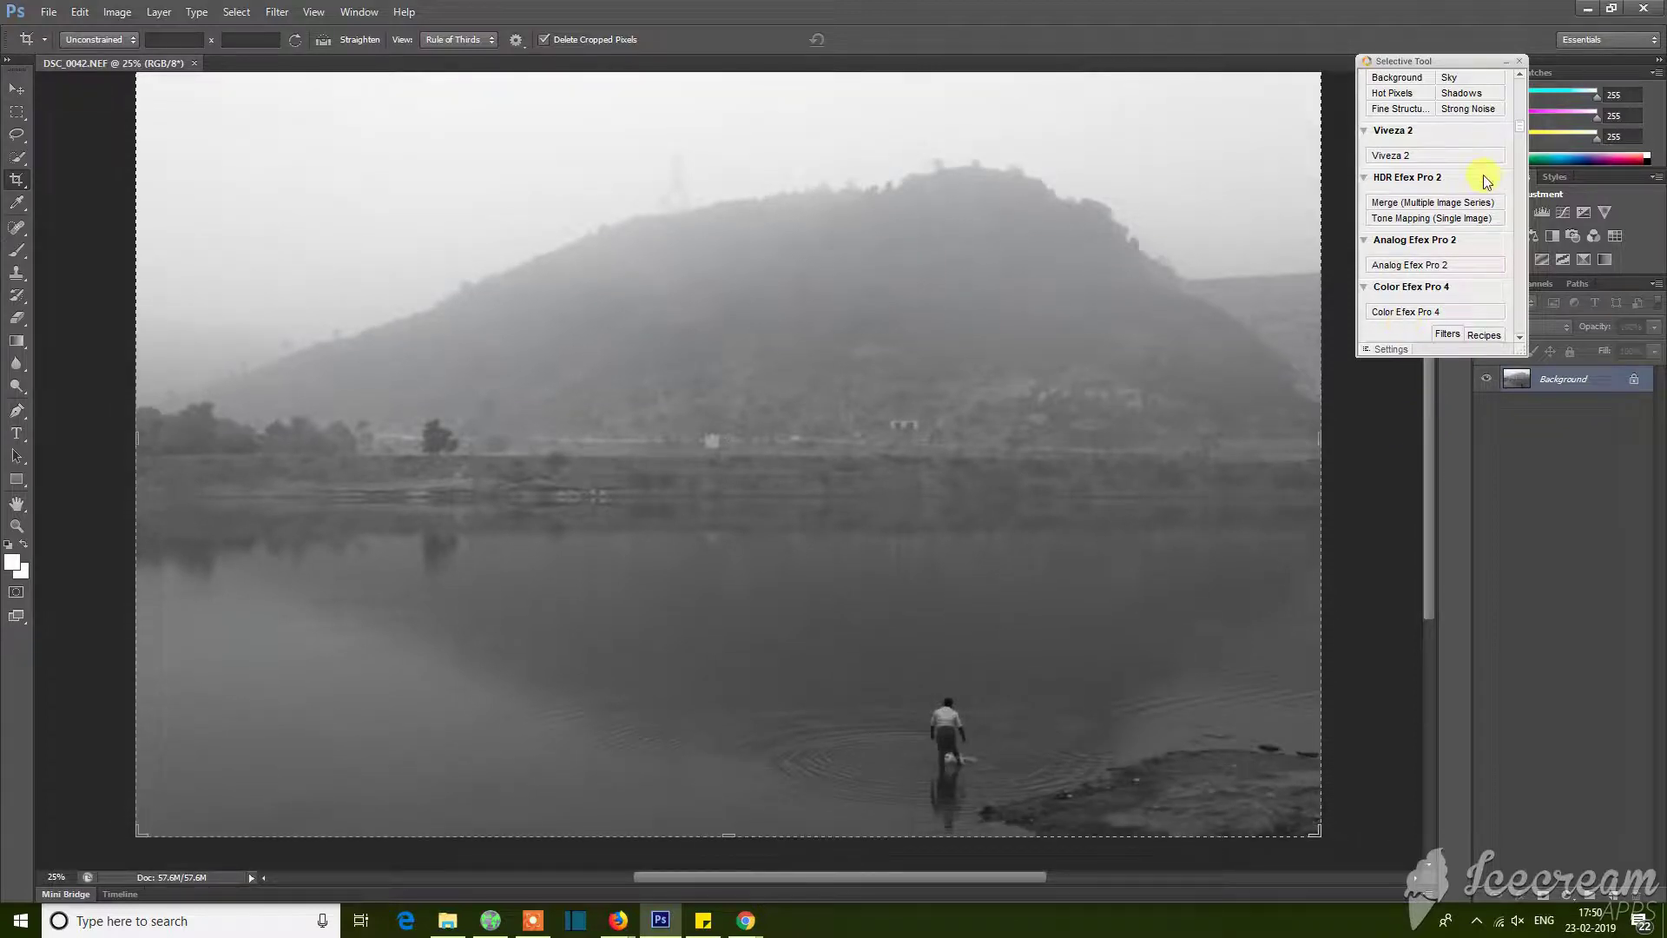
{"action": "scroll", "coordinate": [1517, 156], "scroll_direction": "down", "scroll_amount": 1}
{"action": "scroll", "coordinate": [1515, 211], "scroll_direction": "down", "scroll_amount": 1}
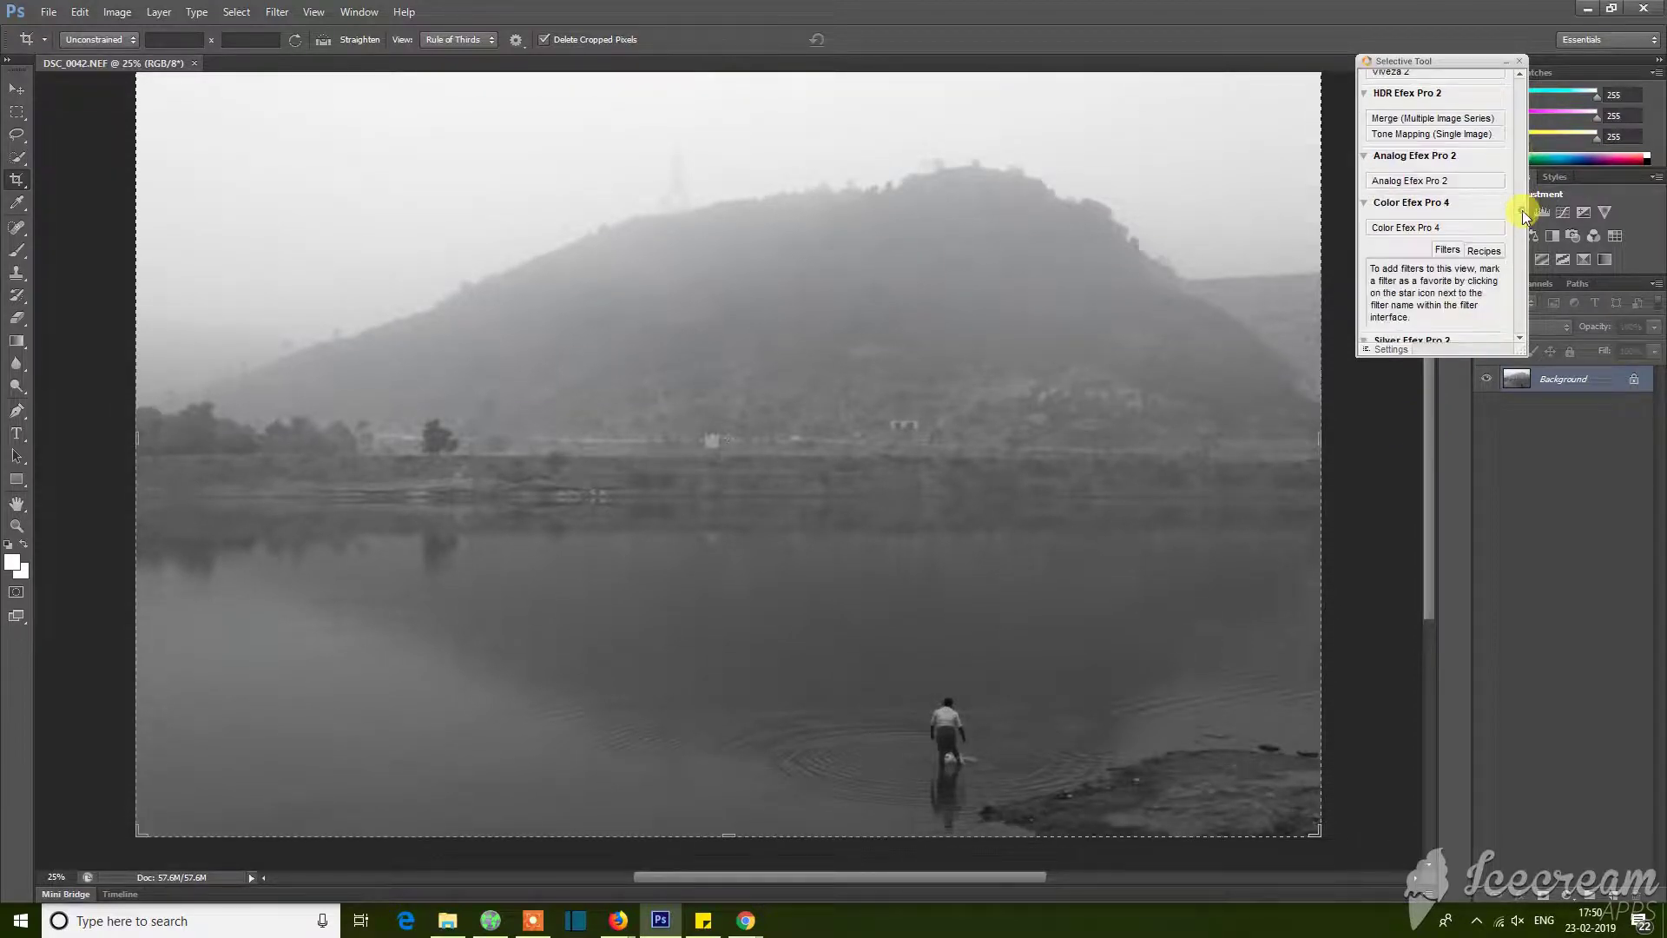
{"action": "left_click_drag", "start_coordinate": [1518, 214], "coordinate": [1518, 291]}
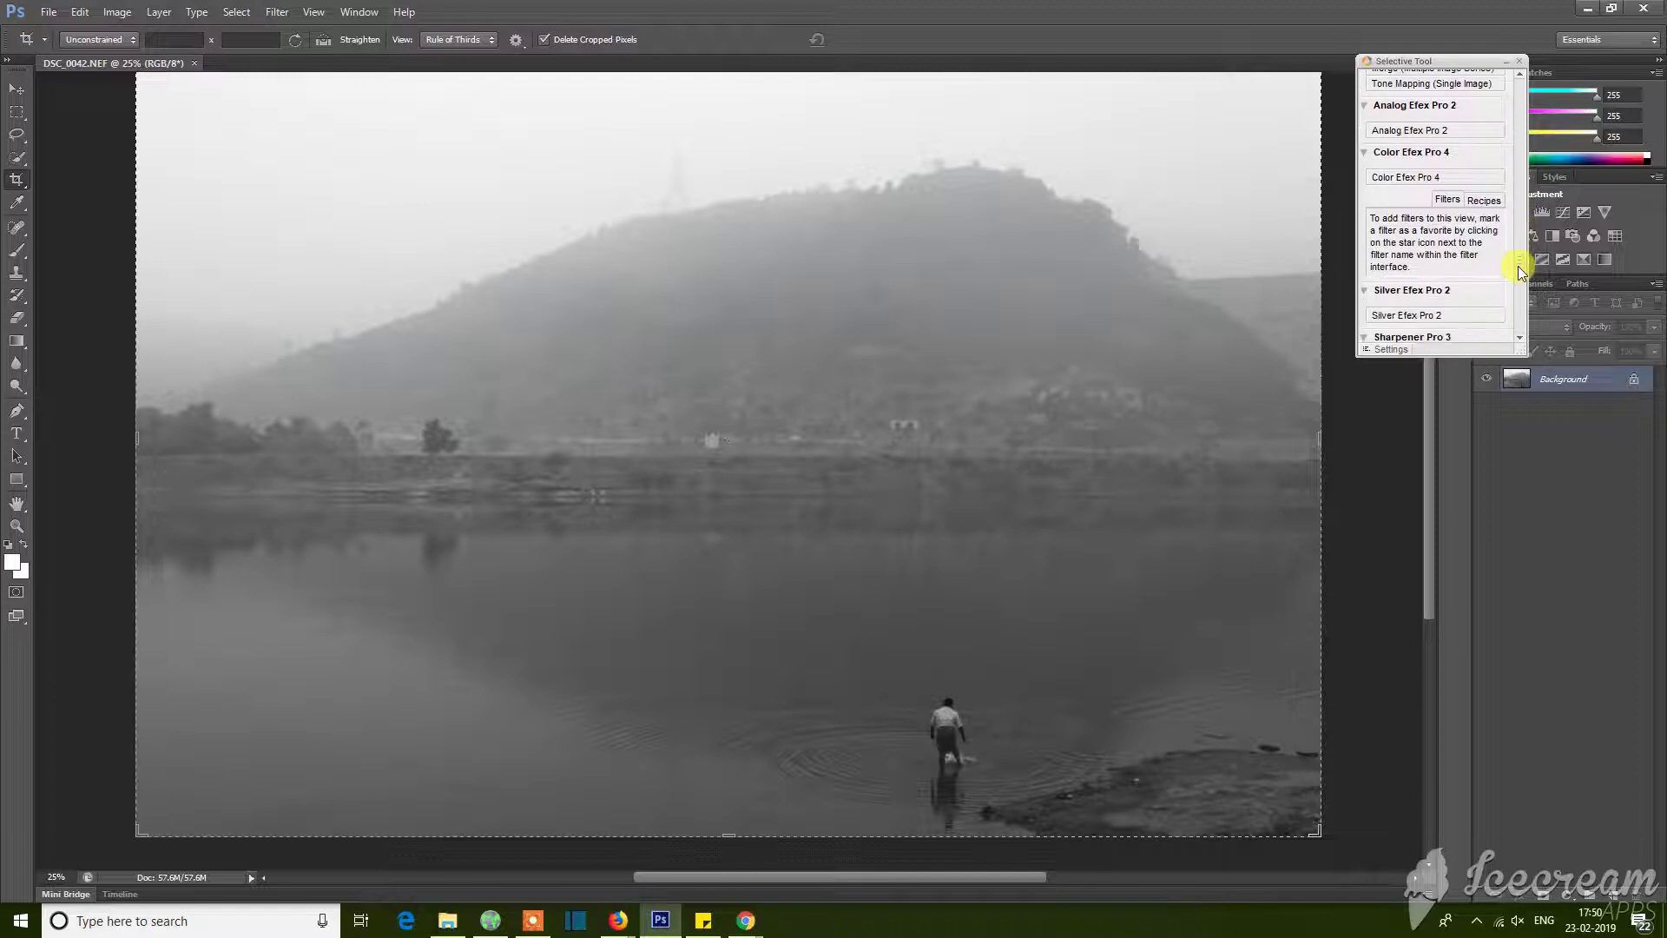
Launch Silver Efex Pro 2 and preview the 003 High Contrast (harsh) and 012 Push Process presets.
{"action": "left_click", "coordinate": [1387, 289]}
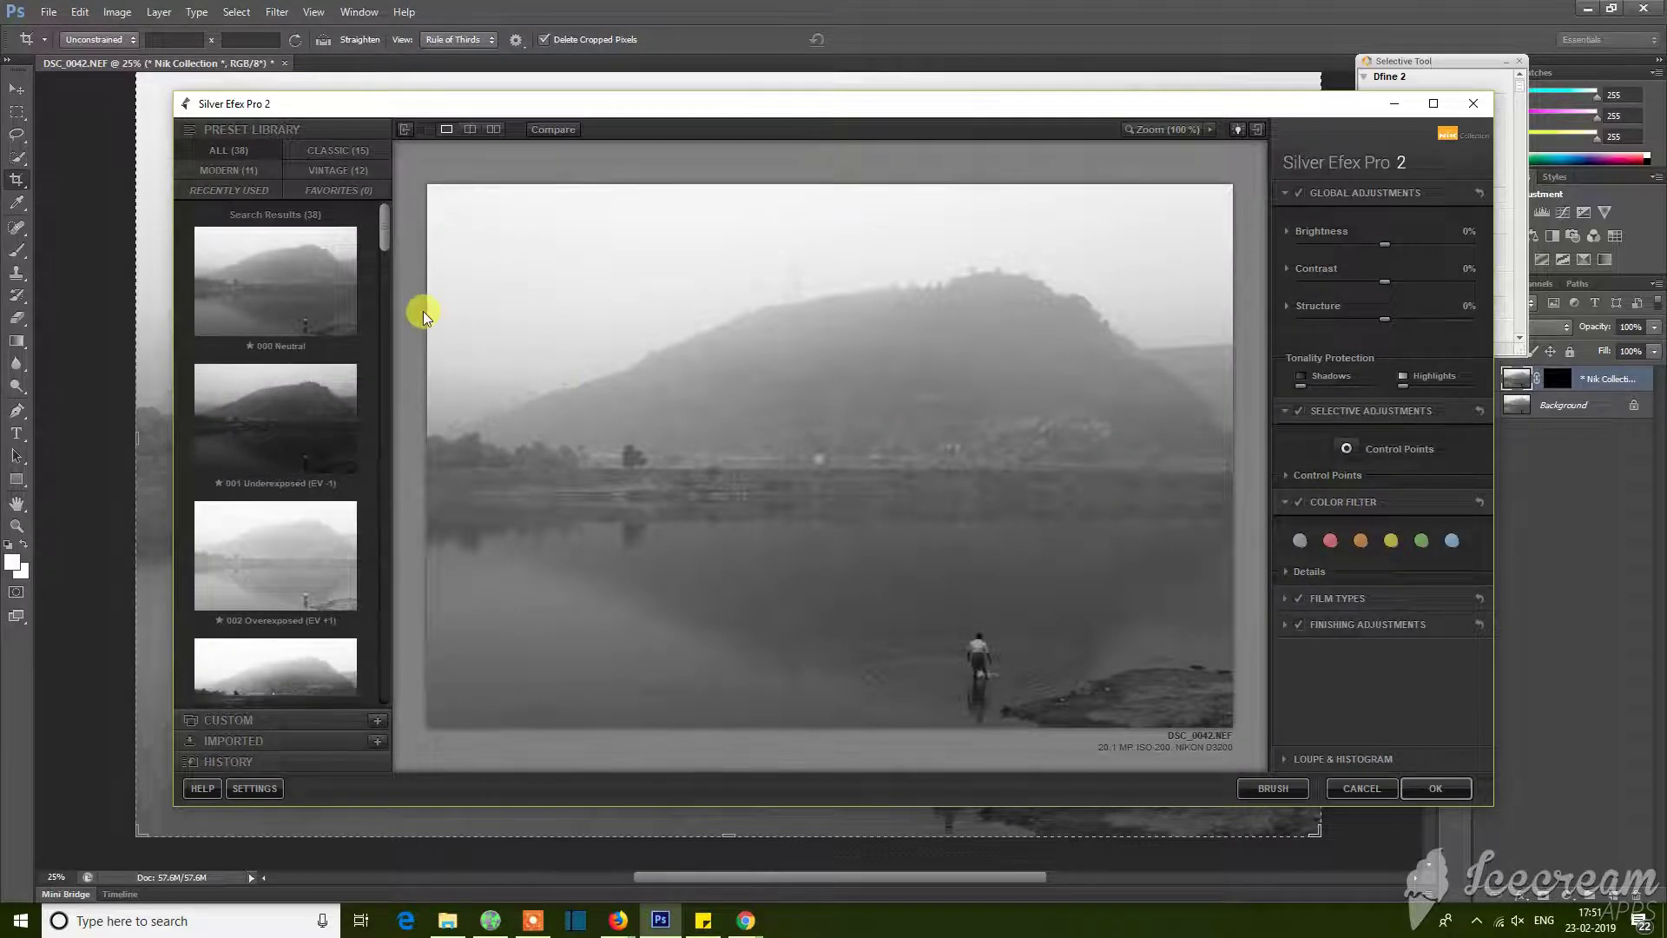
{"action": "left_click_drag", "start_coordinate": [386, 247], "coordinate": [387, 352]}
{"action": "left_click", "coordinate": [350, 317]}
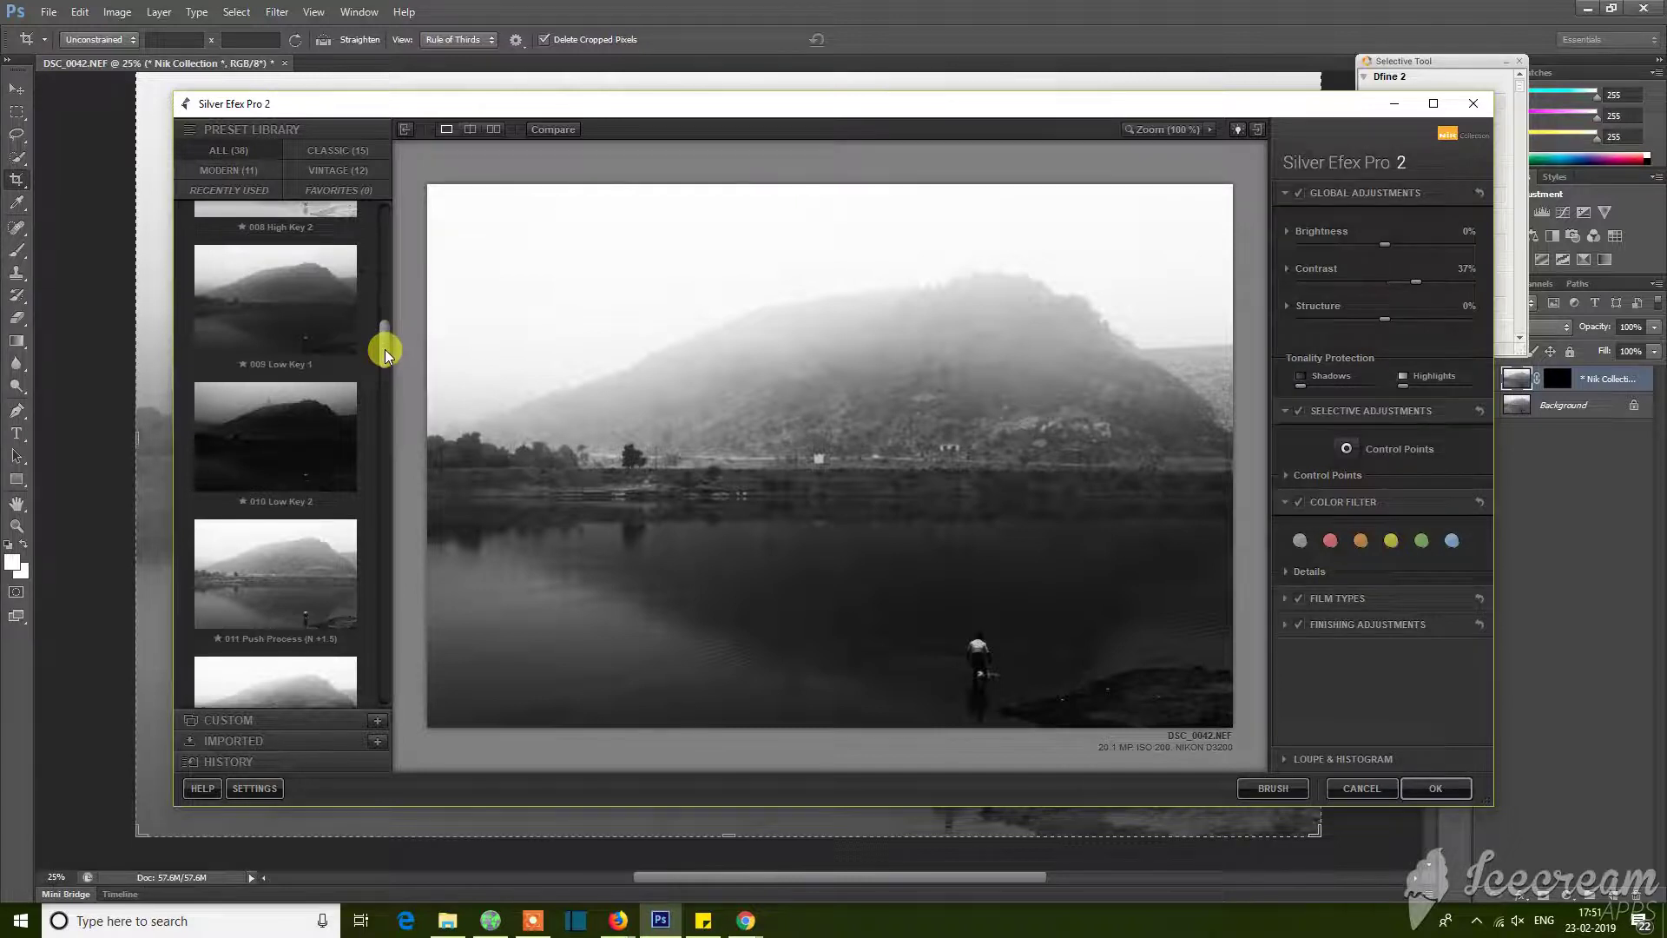
{"action": "left_click_drag", "start_coordinate": [385, 353], "coordinate": [383, 383]}
{"action": "left_click", "coordinate": [339, 367]}
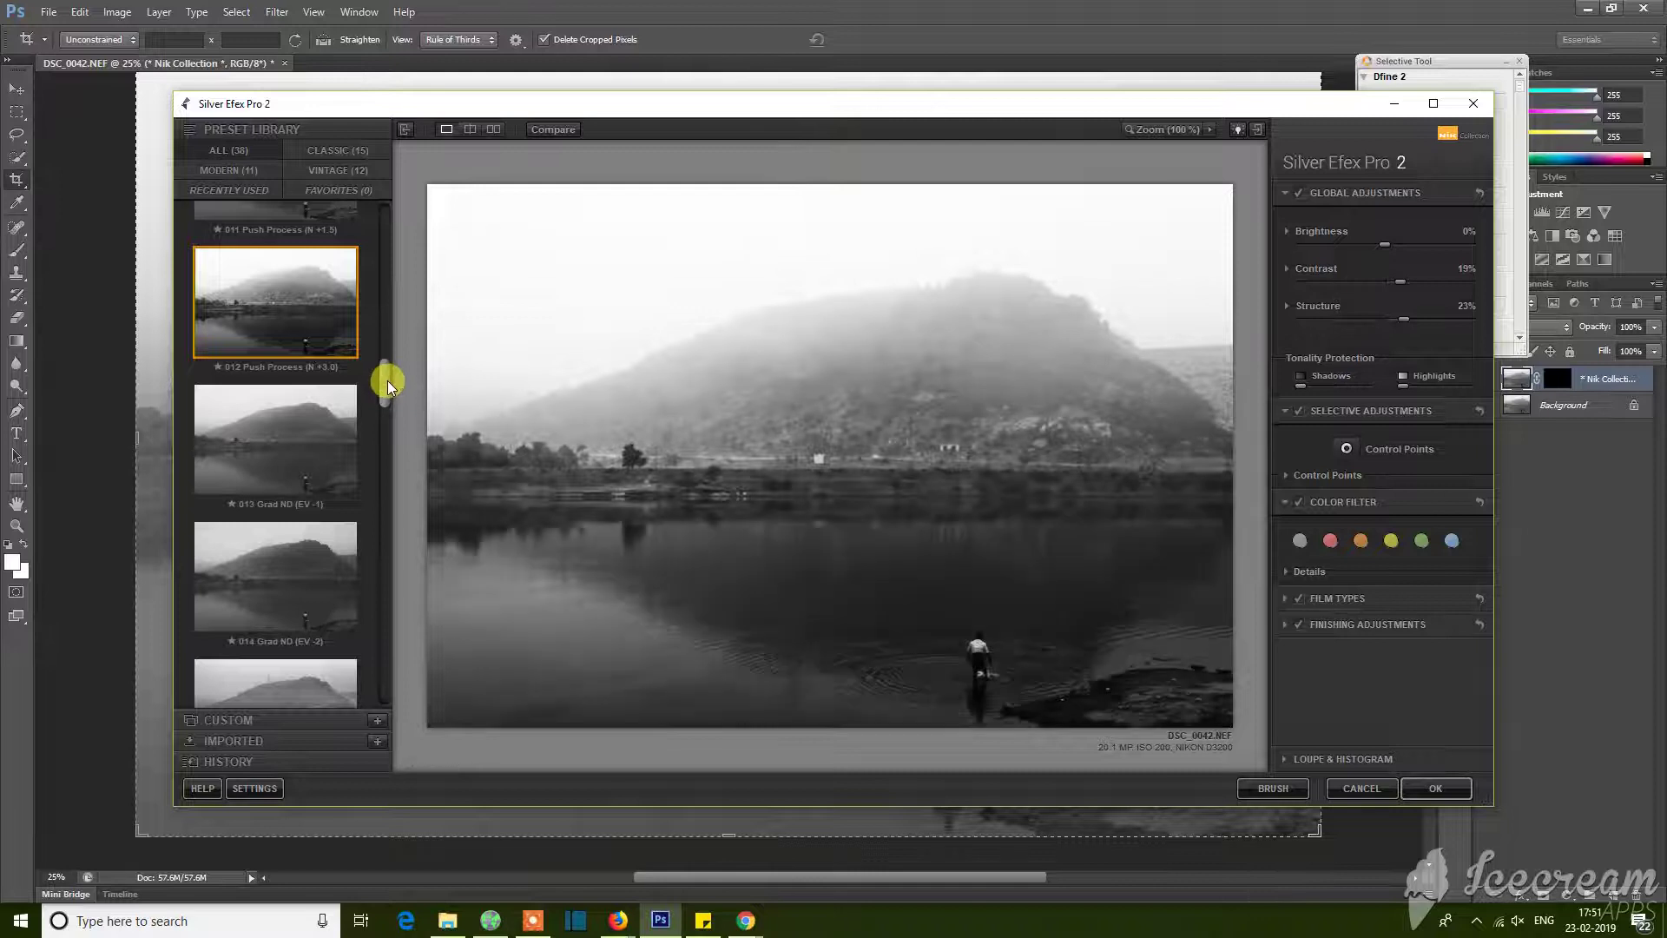
Preview the 025 Silhouette EV +0.5, 029 Cool Tones 2 and 030 Film Noir 1 presets.
{"action": "left_click_drag", "start_coordinate": [388, 390], "coordinate": [381, 552]}
{"action": "left_click", "coordinate": [346, 410]}
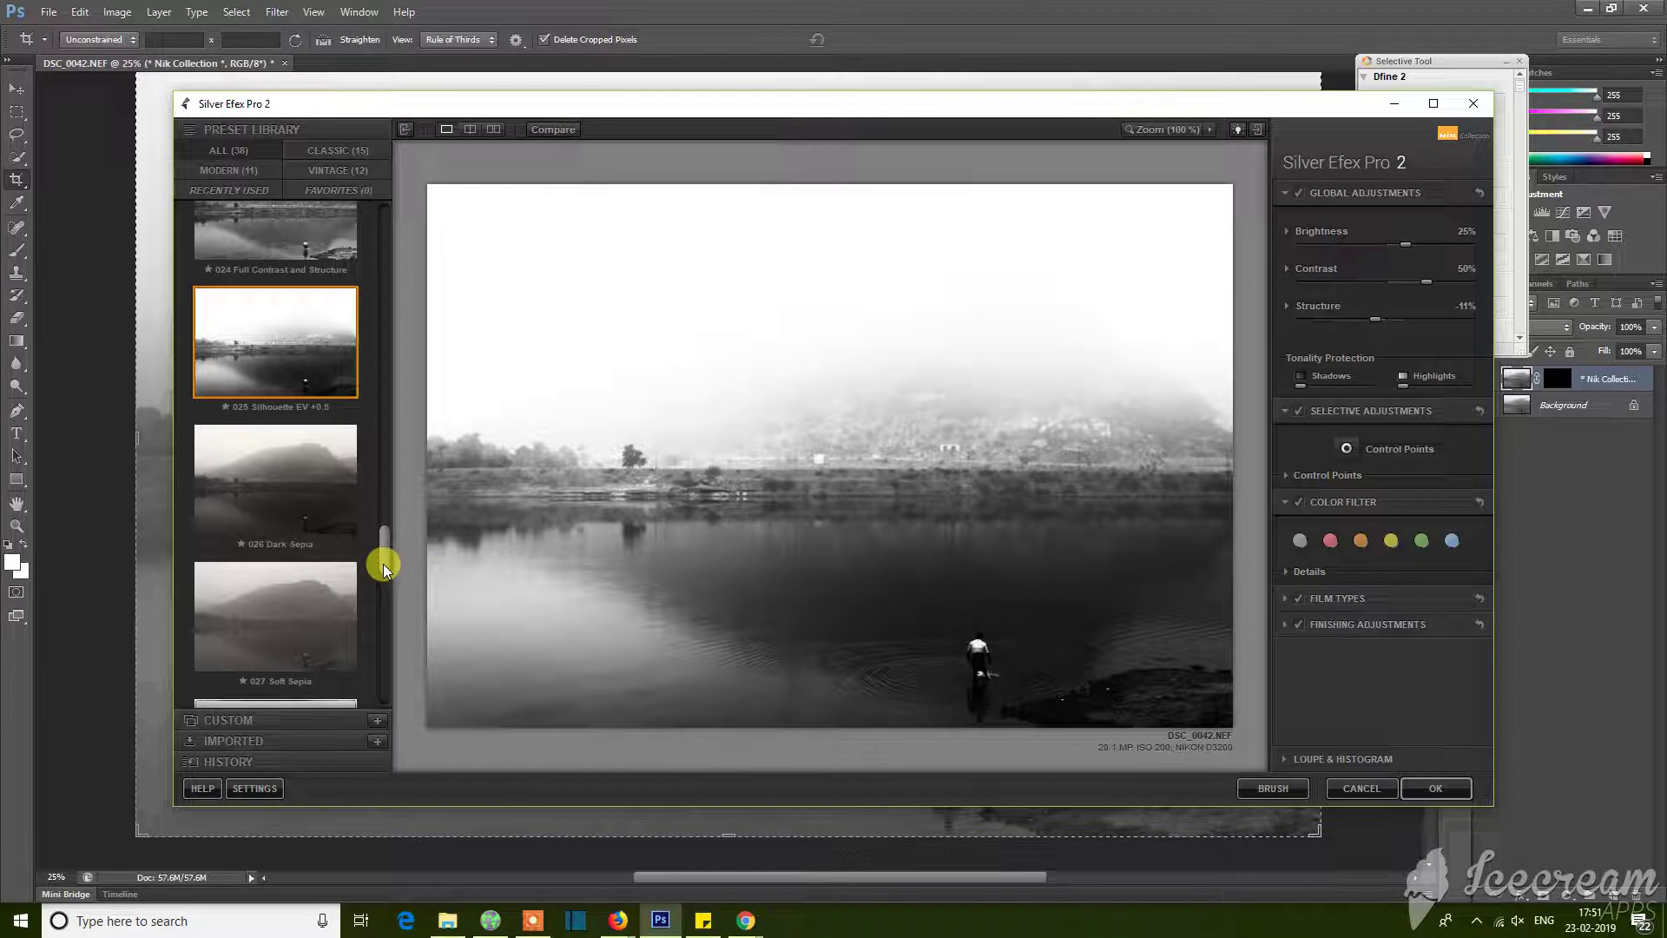
{"action": "mouse_move", "coordinate": [383, 566]}
{"action": "left_mouse_down"}
{"action": "mouse_move", "coordinate": [393, 604]}
{"action": "mouse_move", "coordinate": [386, 582]}
{"action": "left_mouse_up"}
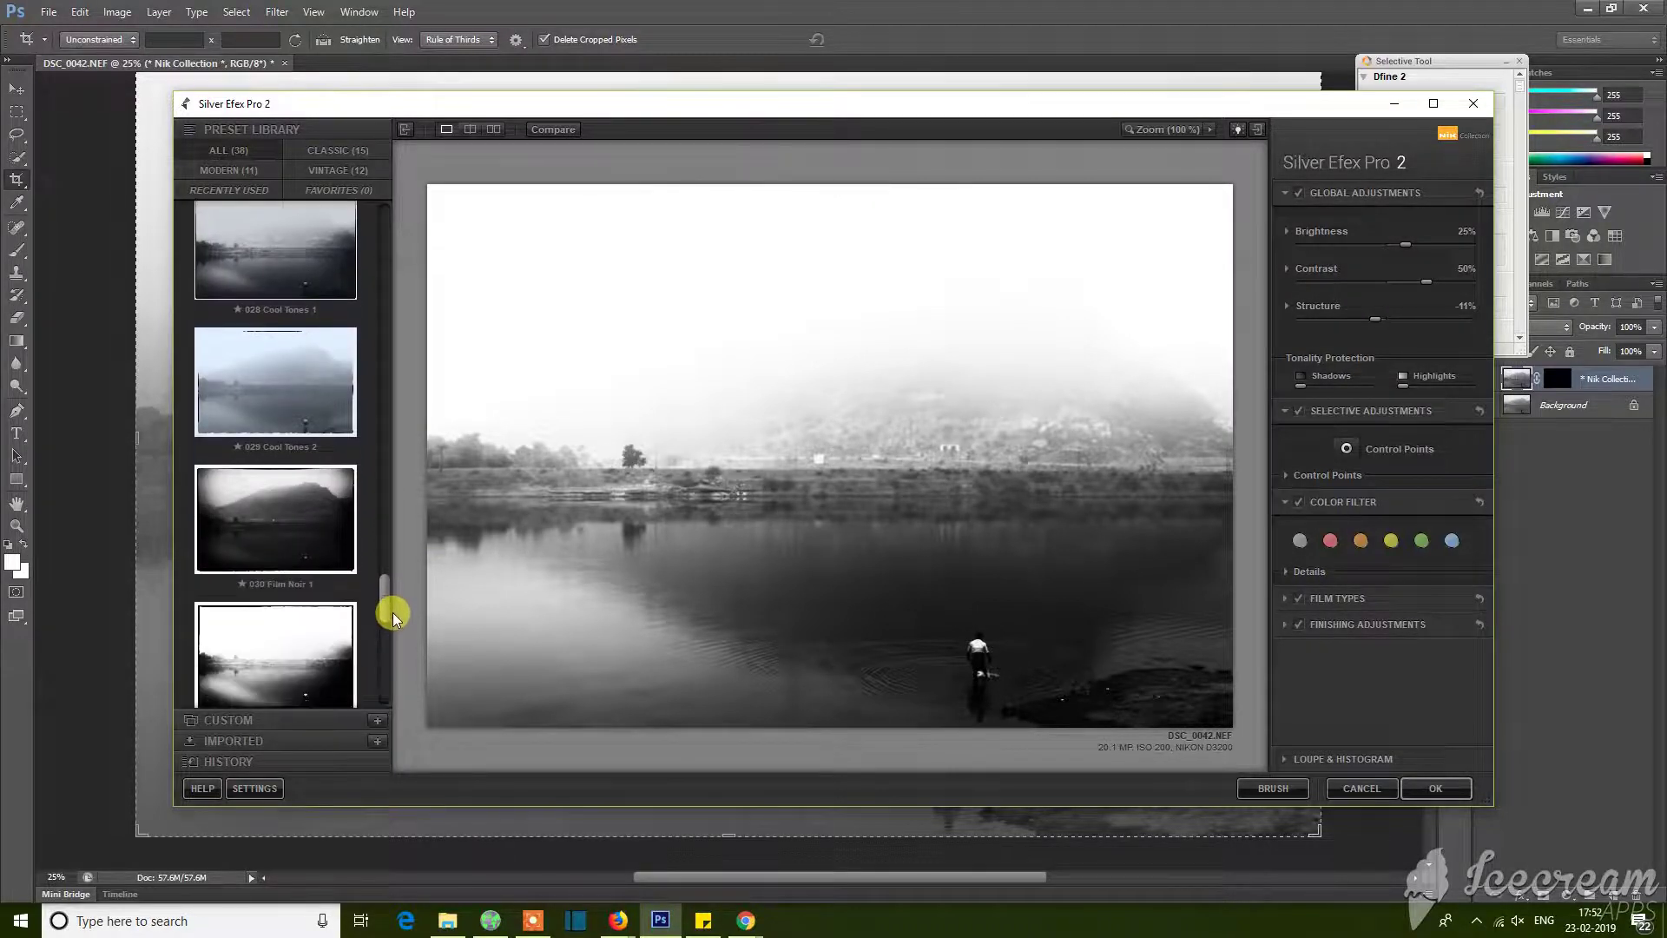
{"action": "left_click", "coordinate": [331, 437]}
{"action": "left_click", "coordinate": [328, 530]}
{"action": "mouse_move", "coordinate": [383, 596]}
{"action": "left_mouse_down"}
{"action": "mouse_move", "coordinate": [391, 655]}
{"action": "mouse_move", "coordinate": [384, 234]}
{"action": "mouse_move", "coordinate": [383, 268]}
{"action": "left_mouse_up"}
Apply the 003 High Contrast (harsh) preset and bring the result back into Photoshop.
{"action": "left_click", "coordinate": [322, 347]}
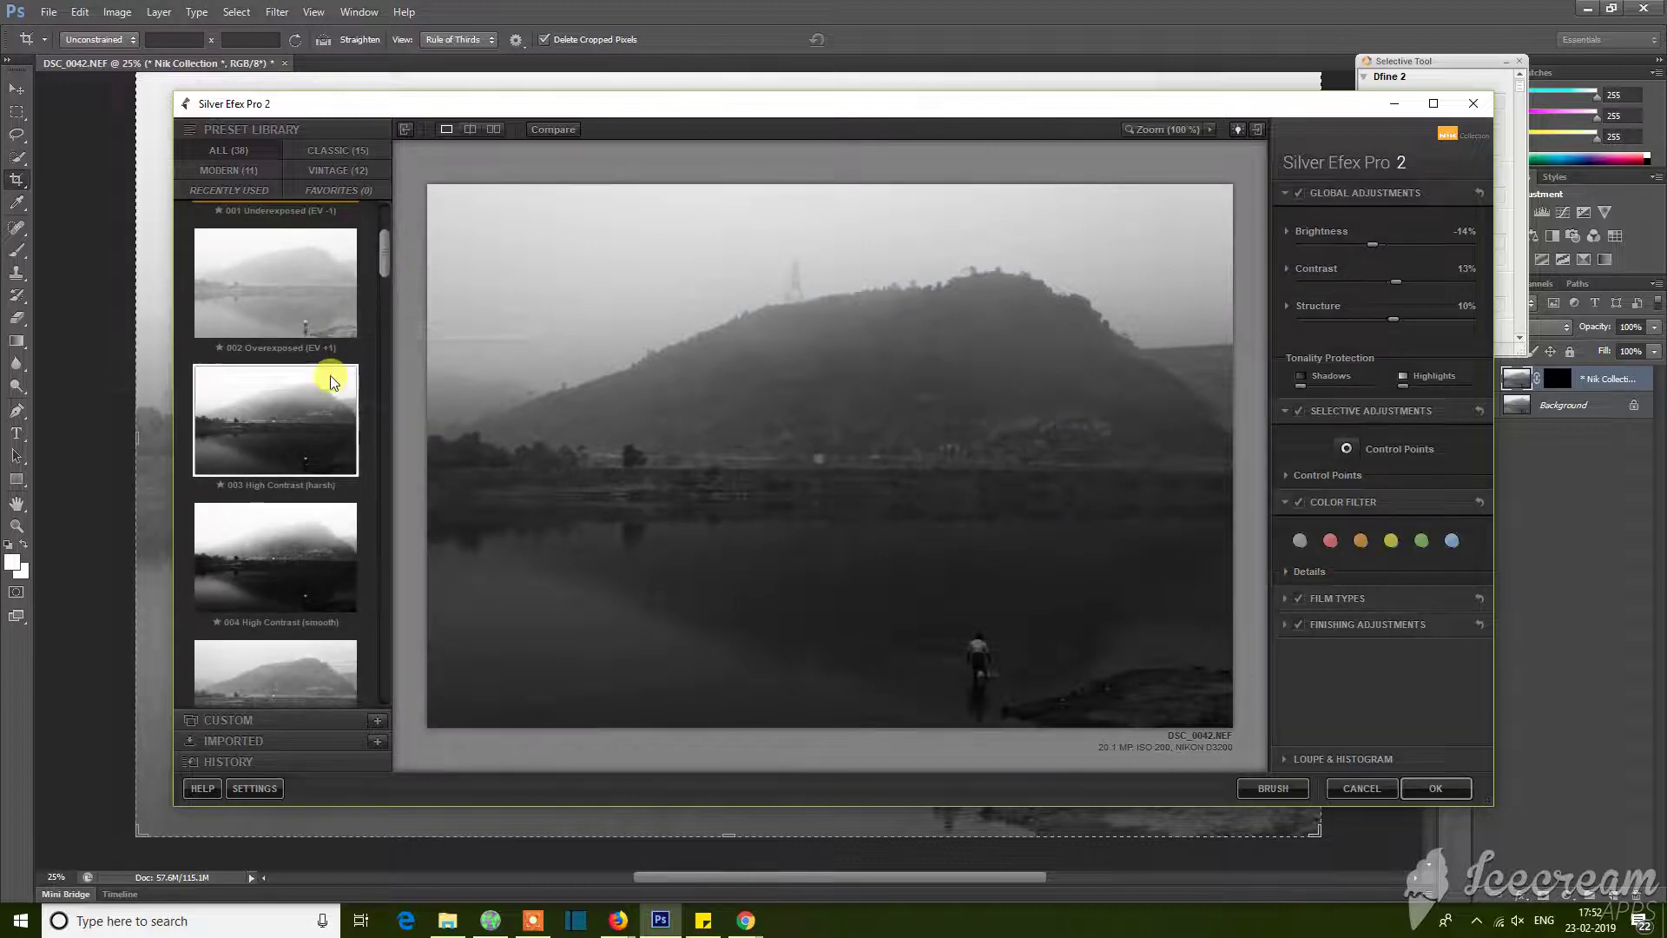
{"action": "left_click", "coordinate": [330, 371]}
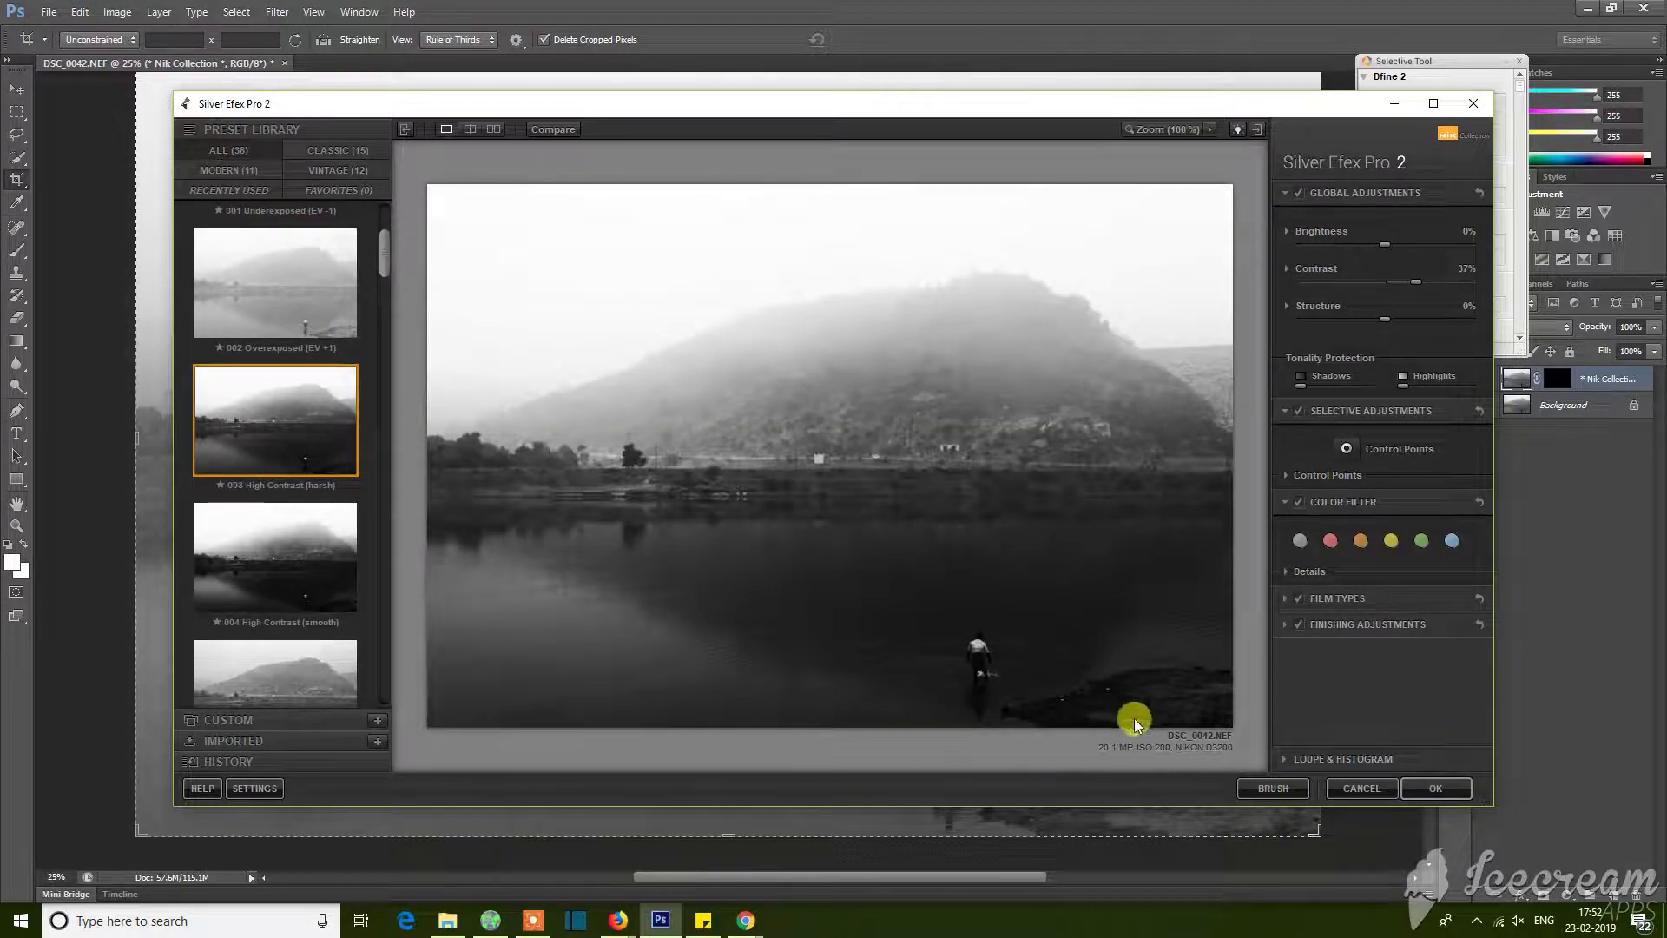
{"action": "left_click", "coordinate": [1433, 789]}
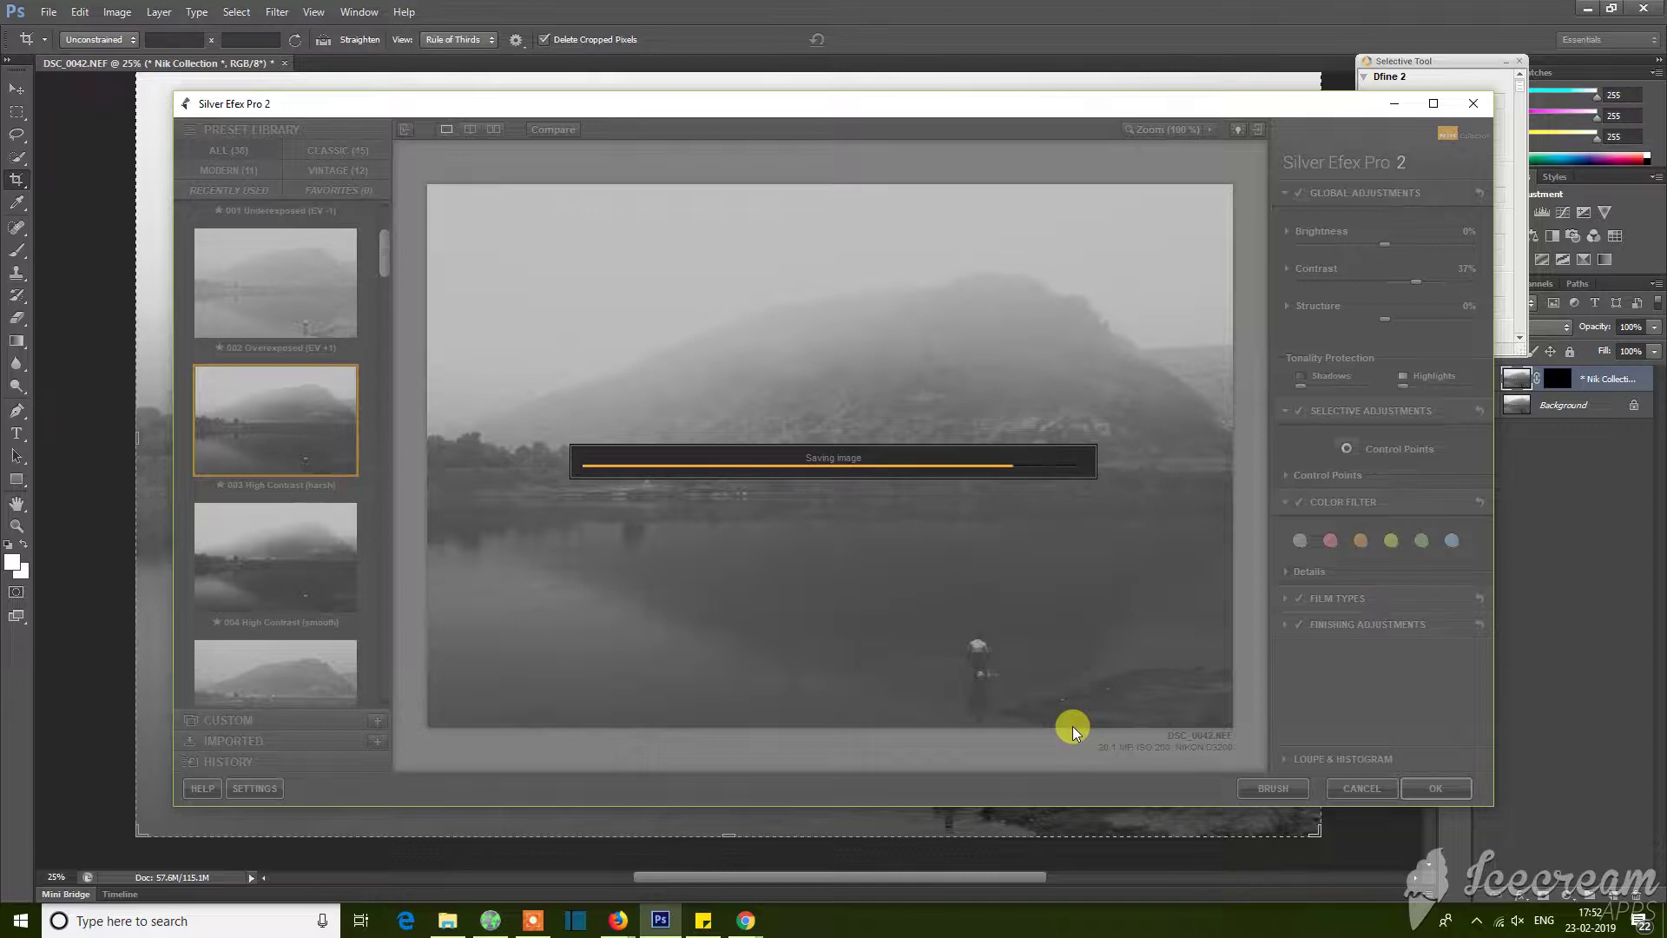
{"action": "key", "text": "alt+Tab"}
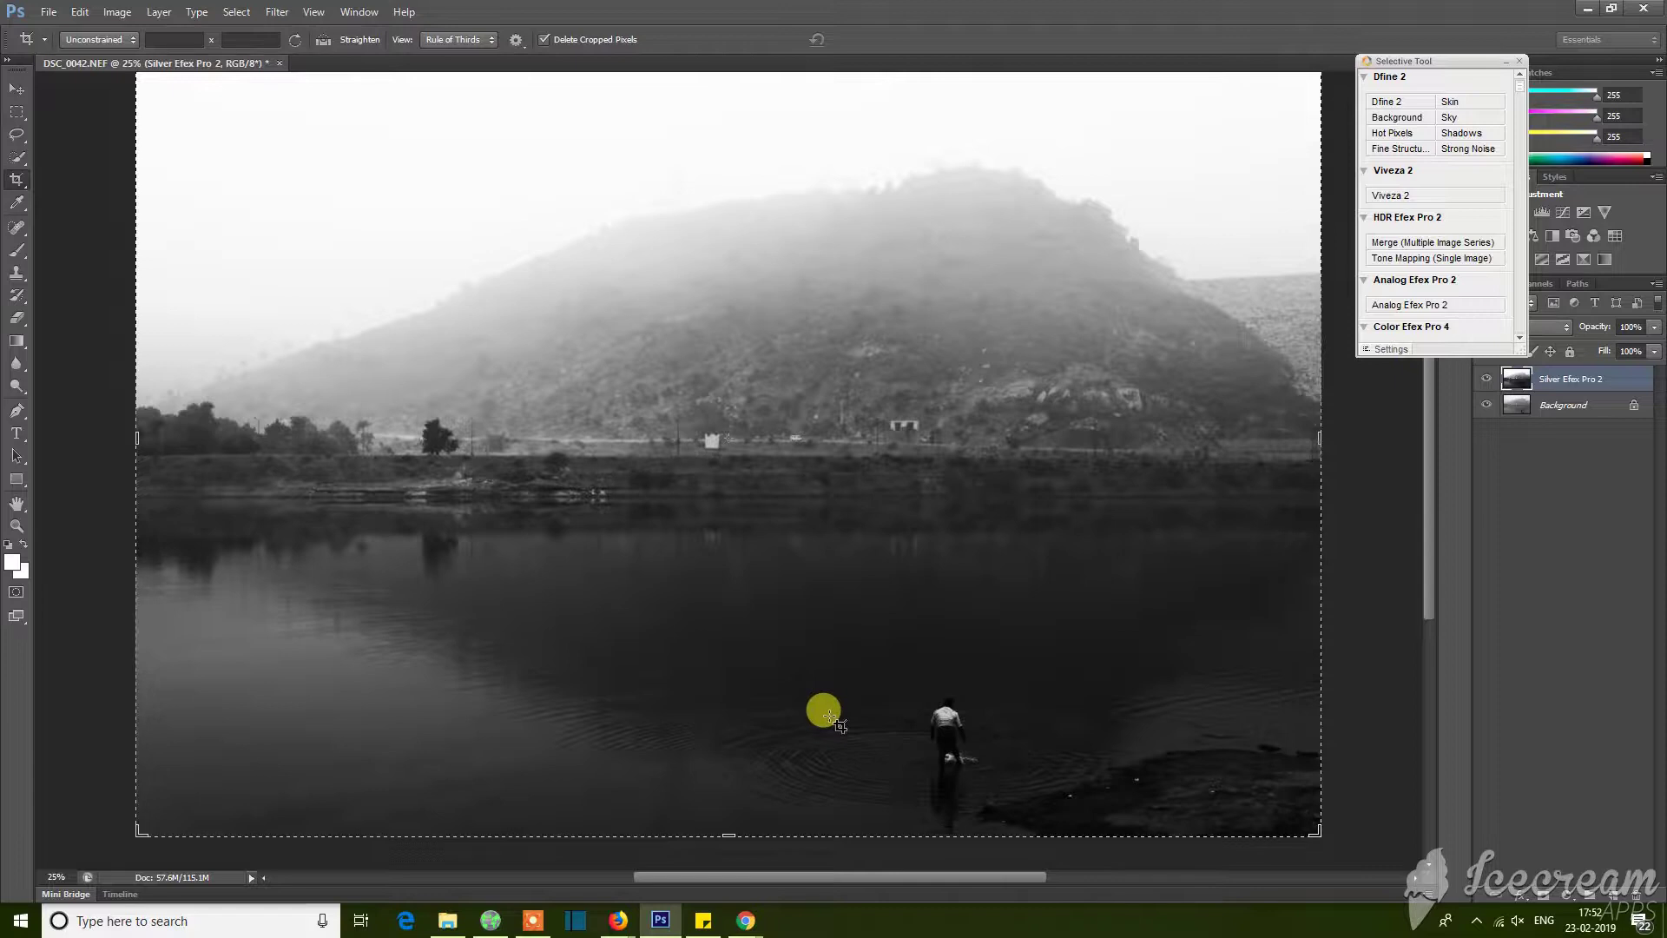
Duplicate the Silver Efex Pro 2 layer and set the Spot Healing Brush to 20 px.
{"action": "key", "text": "ctrl+plus"}
{"action": "key", "text": "ctrl+plus"}
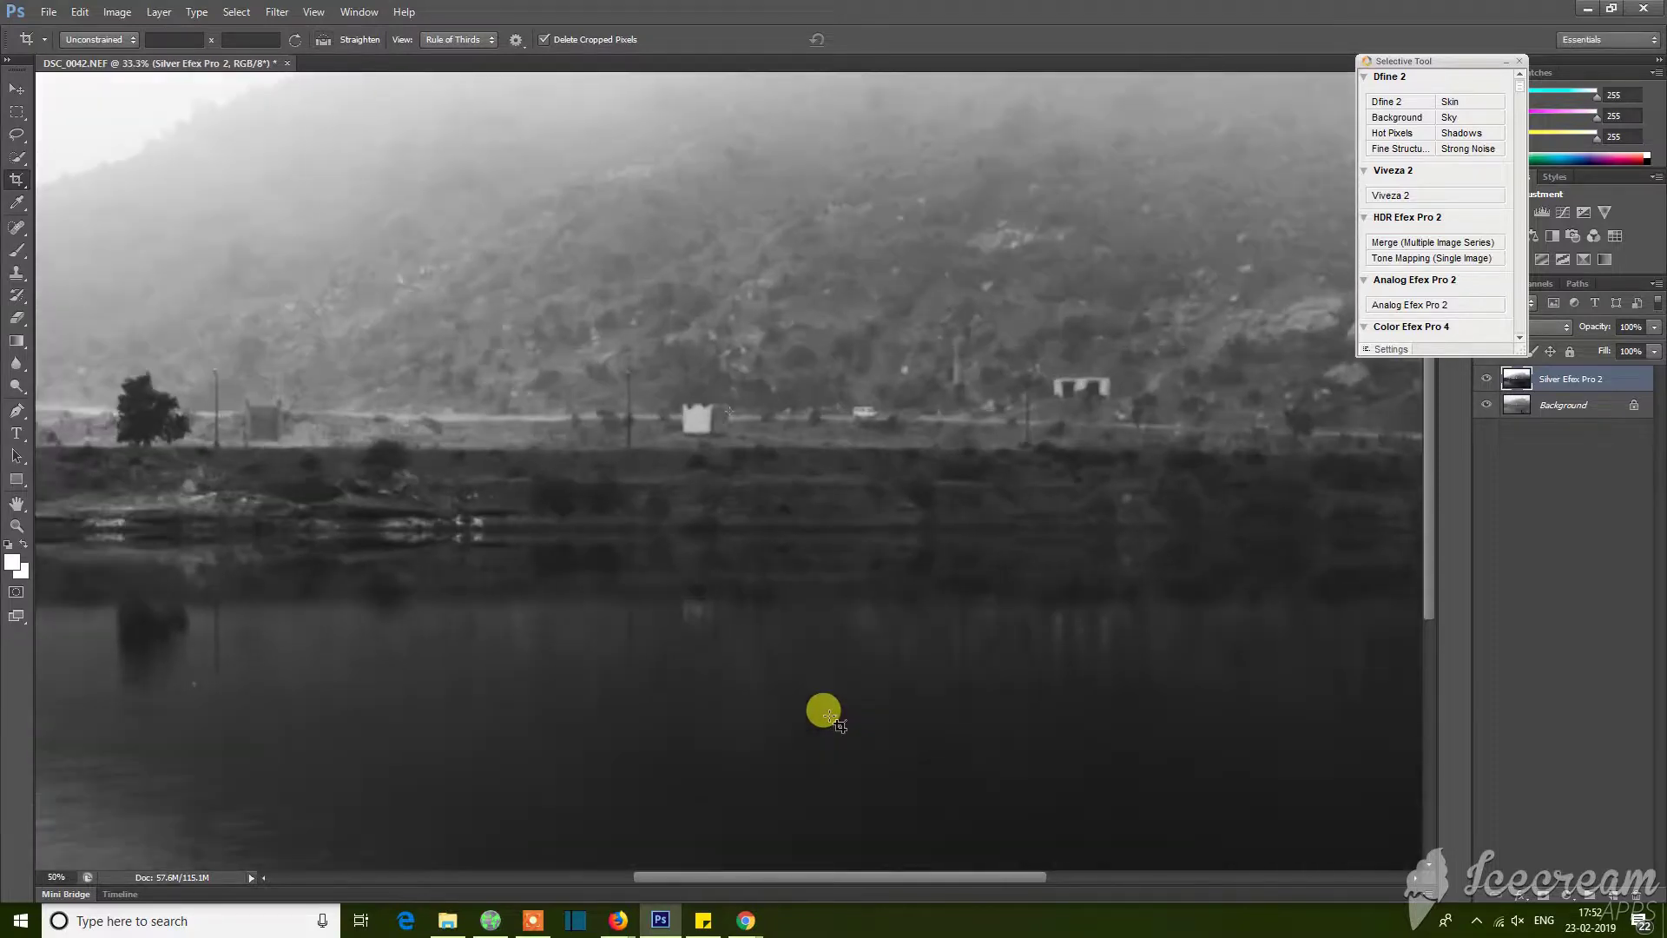
{"action": "mouse_move", "coordinate": [811, 875]}
{"action": "left_mouse_down"}
{"action": "mouse_move", "coordinate": [700, 874]}
{"action": "mouse_move", "coordinate": [703, 770]}
{"action": "left_mouse_up"}
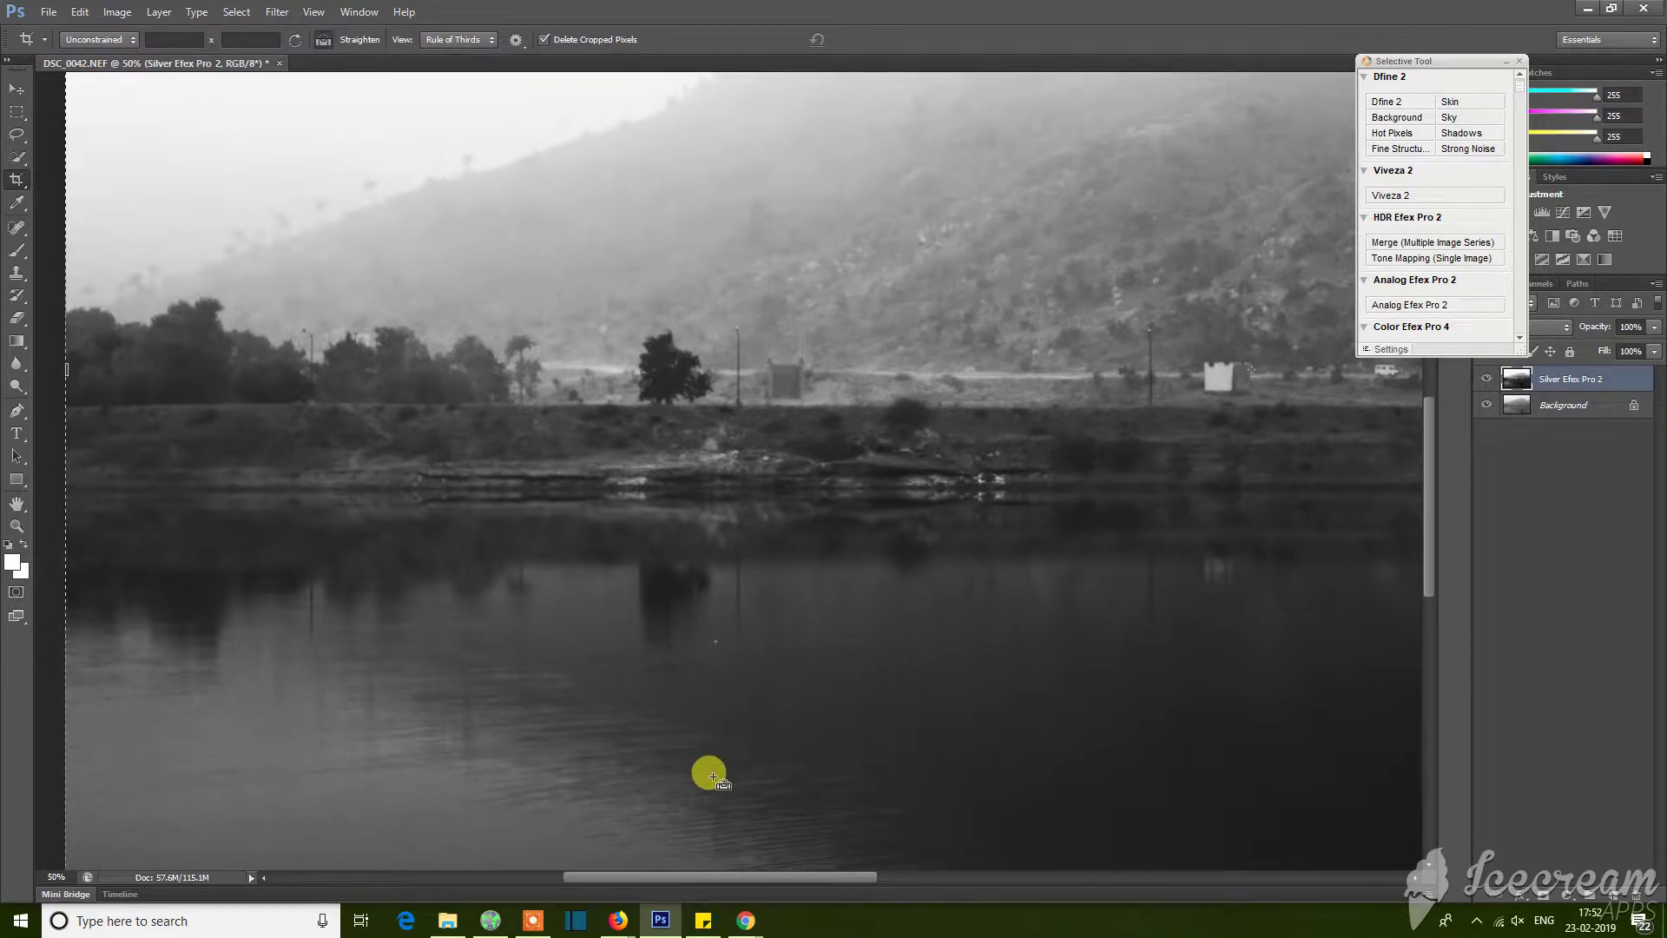
{"action": "key", "text": "ctrl+j"}
{"action": "left_click", "coordinate": [17, 228]}
{"action": "right_click", "coordinate": [764, 608]}
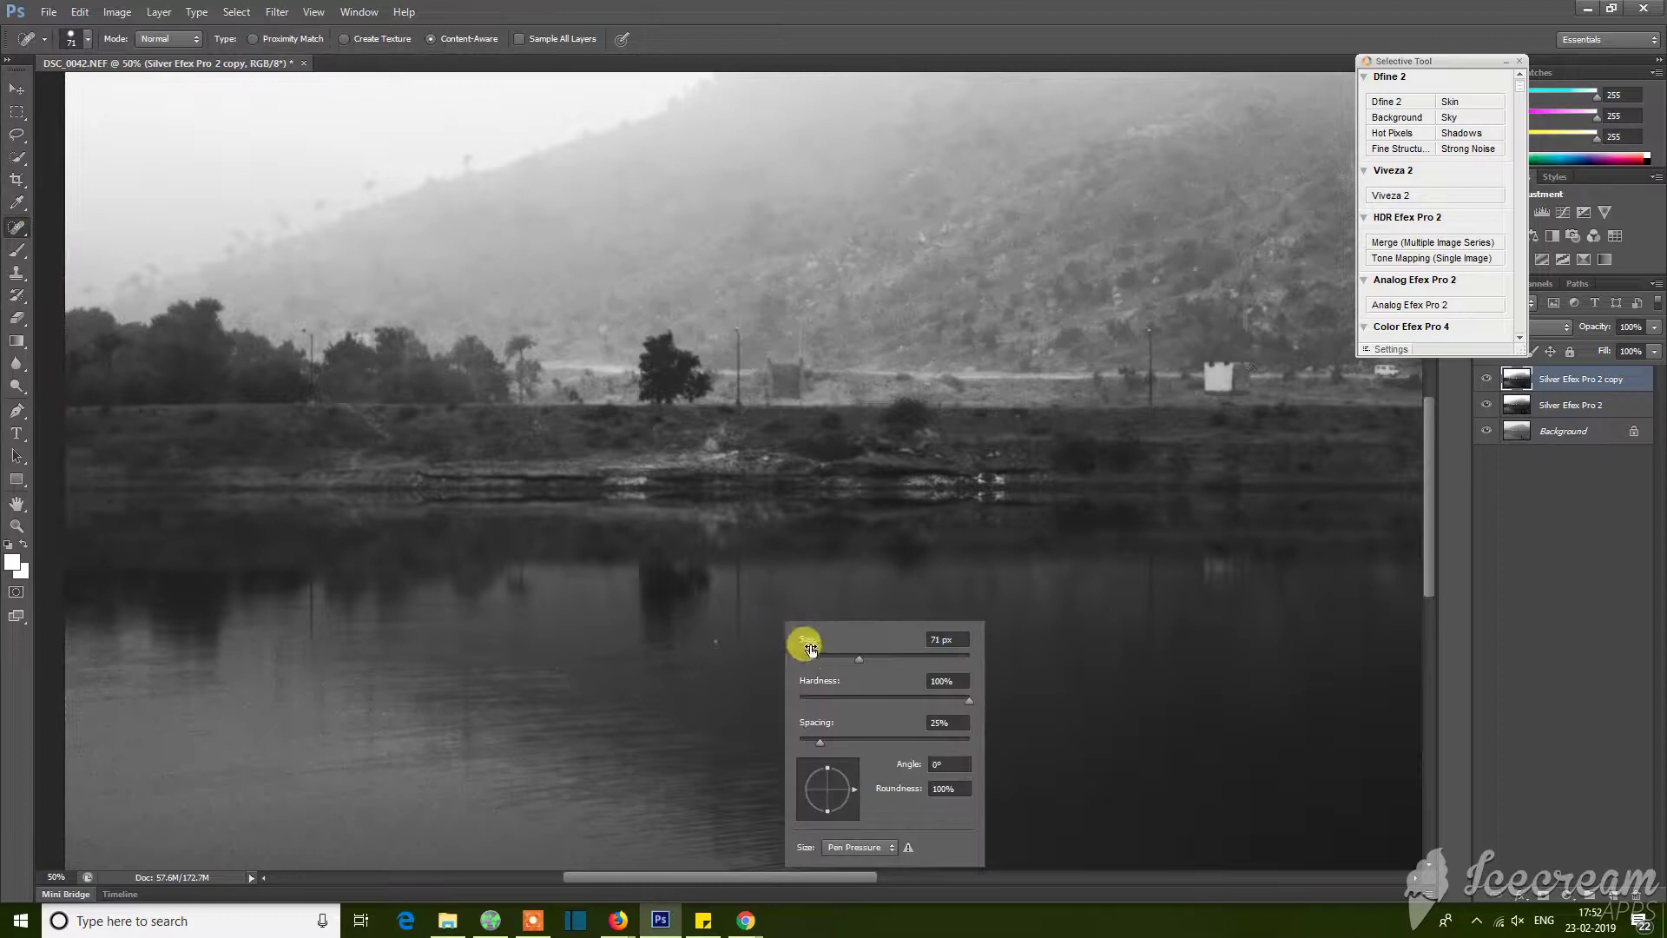
{"action": "left_click_drag", "start_coordinate": [810, 649], "coordinate": [707, 633]}
{"action": "left_click", "coordinate": [715, 640]}
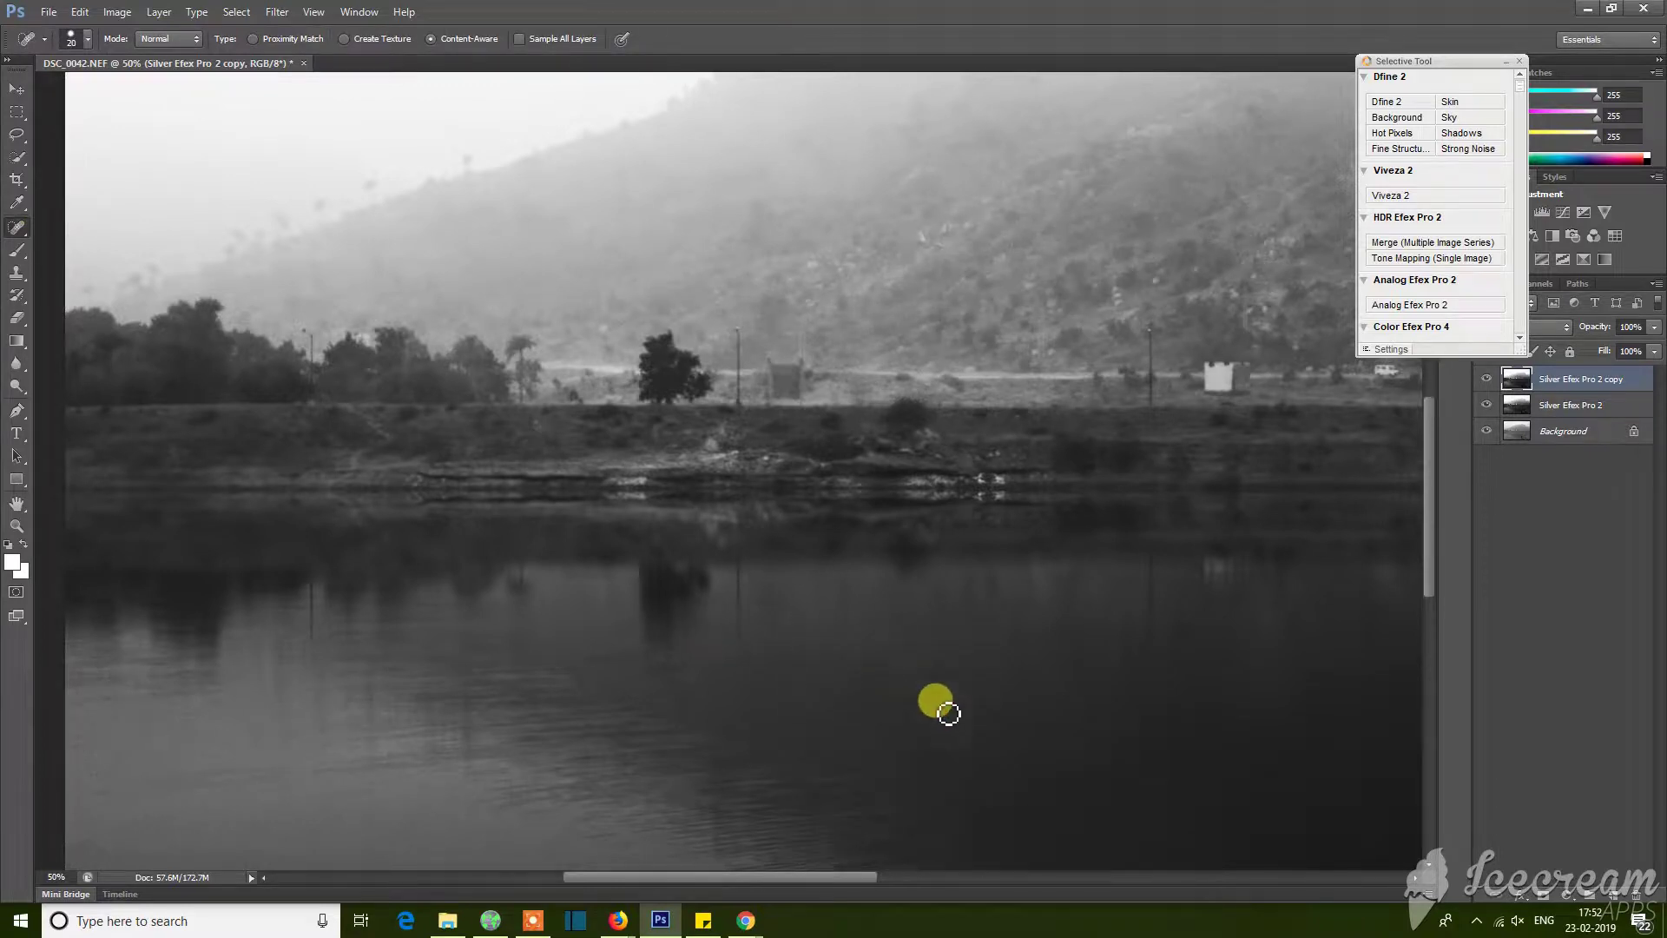
Heal the white specks on the water and along the shoreline near the wading man.
{"action": "left_click_drag", "start_coordinate": [1430, 561], "coordinate": [1436, 655]}
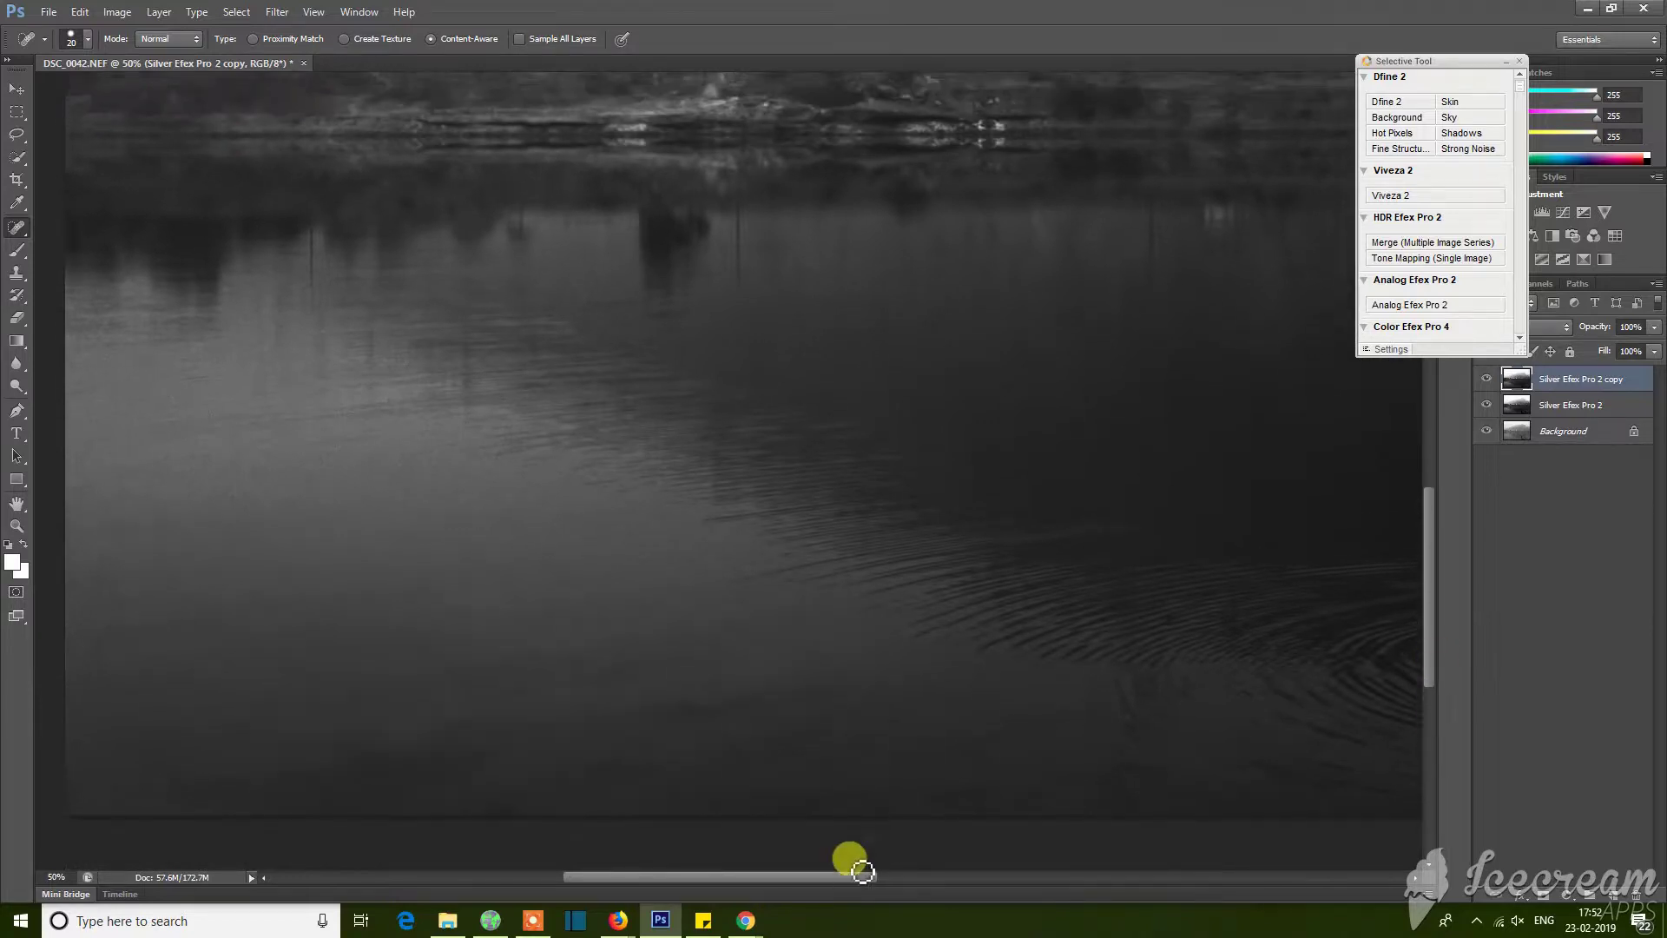
{"action": "left_click_drag", "start_coordinate": [863, 871], "coordinate": [816, 875]}
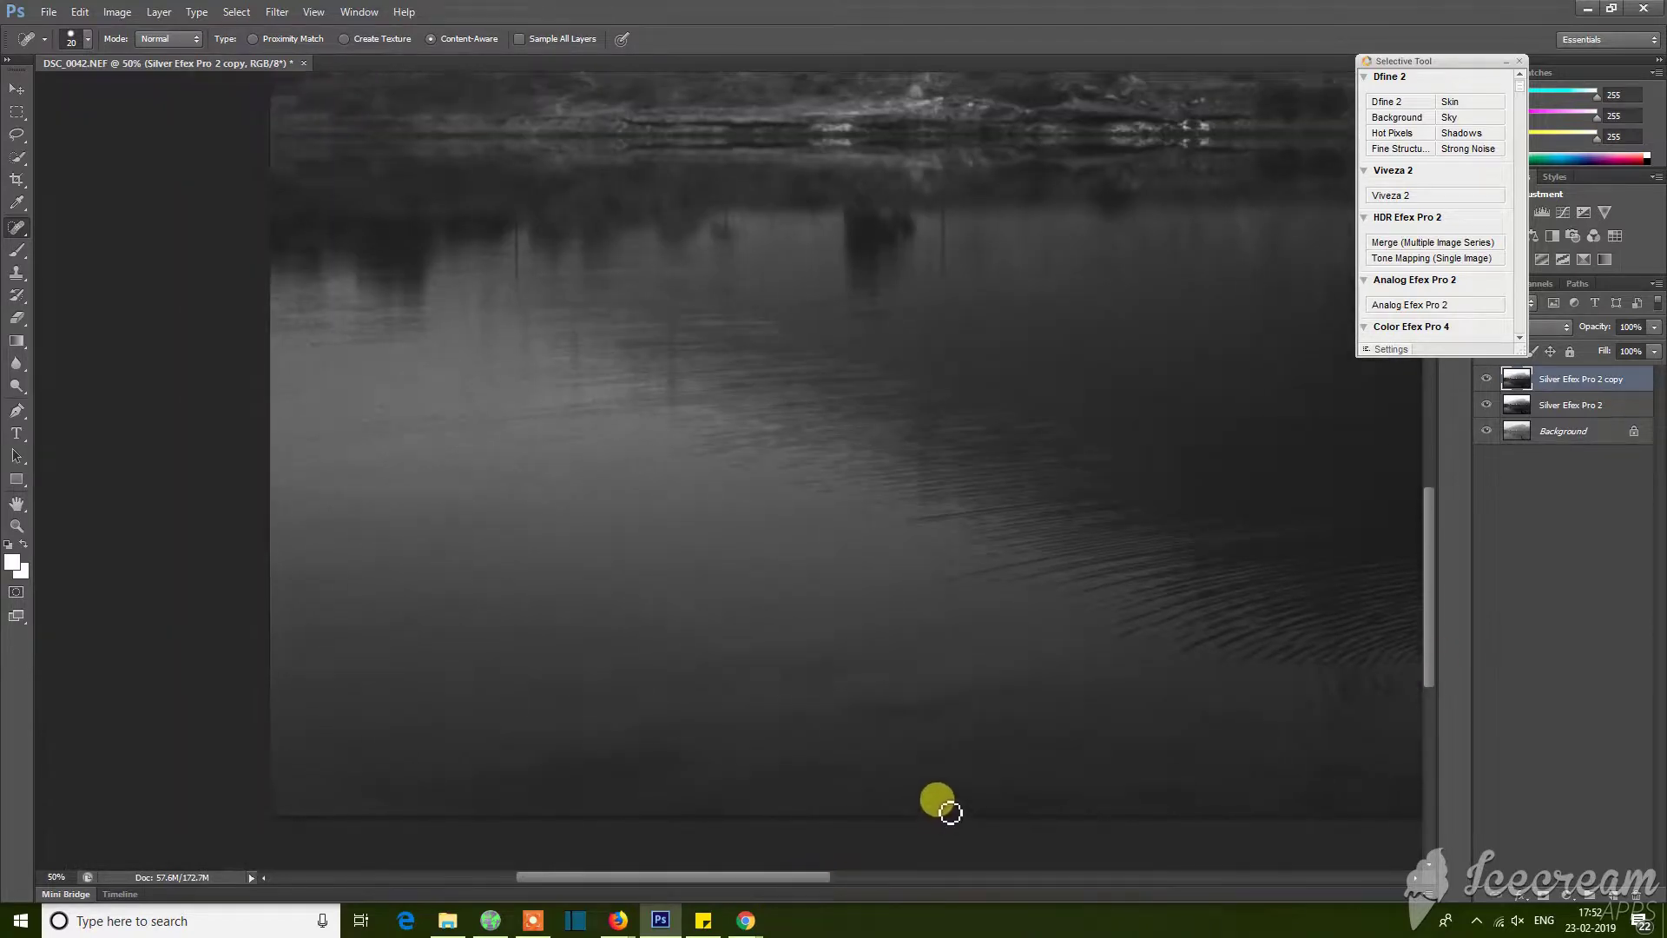
{"action": "scroll", "coordinate": [973, 773], "scroll_direction": "up", "scroll_amount": 5}
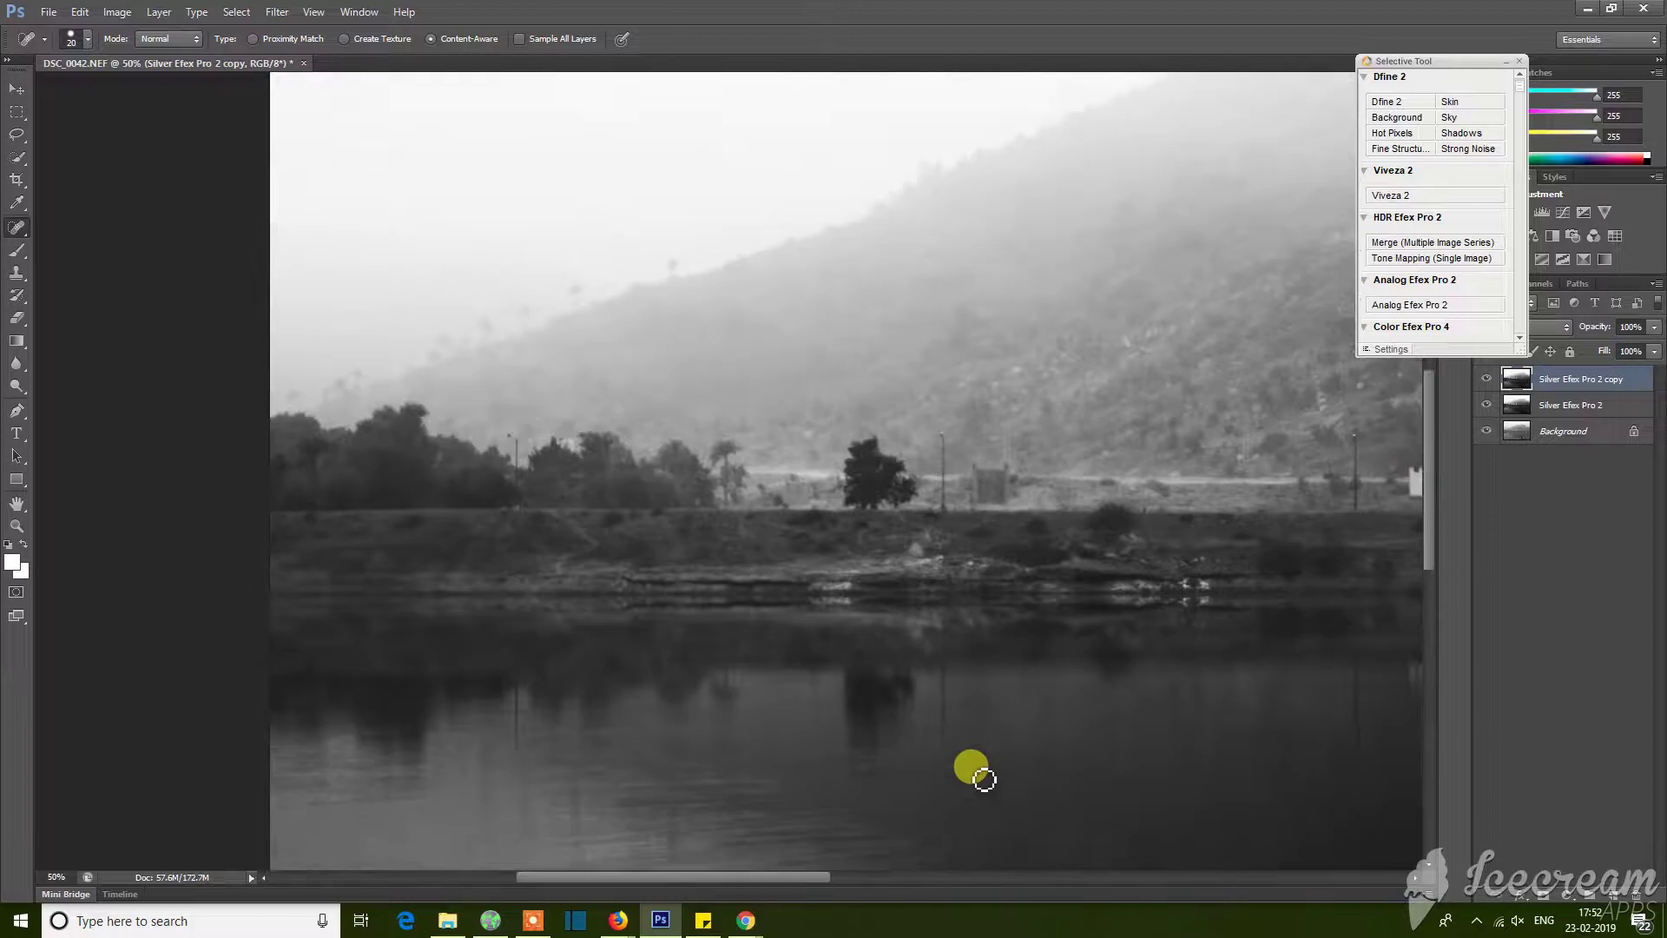
{"action": "scroll", "coordinate": [981, 777], "scroll_direction": "up", "scroll_amount": 2}
{"action": "scroll", "coordinate": [980, 777], "scroll_direction": "up", "scroll_amount": 1}
{"action": "scroll", "coordinate": [983, 778], "scroll_direction": "up", "scroll_amount": 2}
{"action": "scroll", "coordinate": [983, 778], "scroll_direction": "up", "scroll_amount": 1}
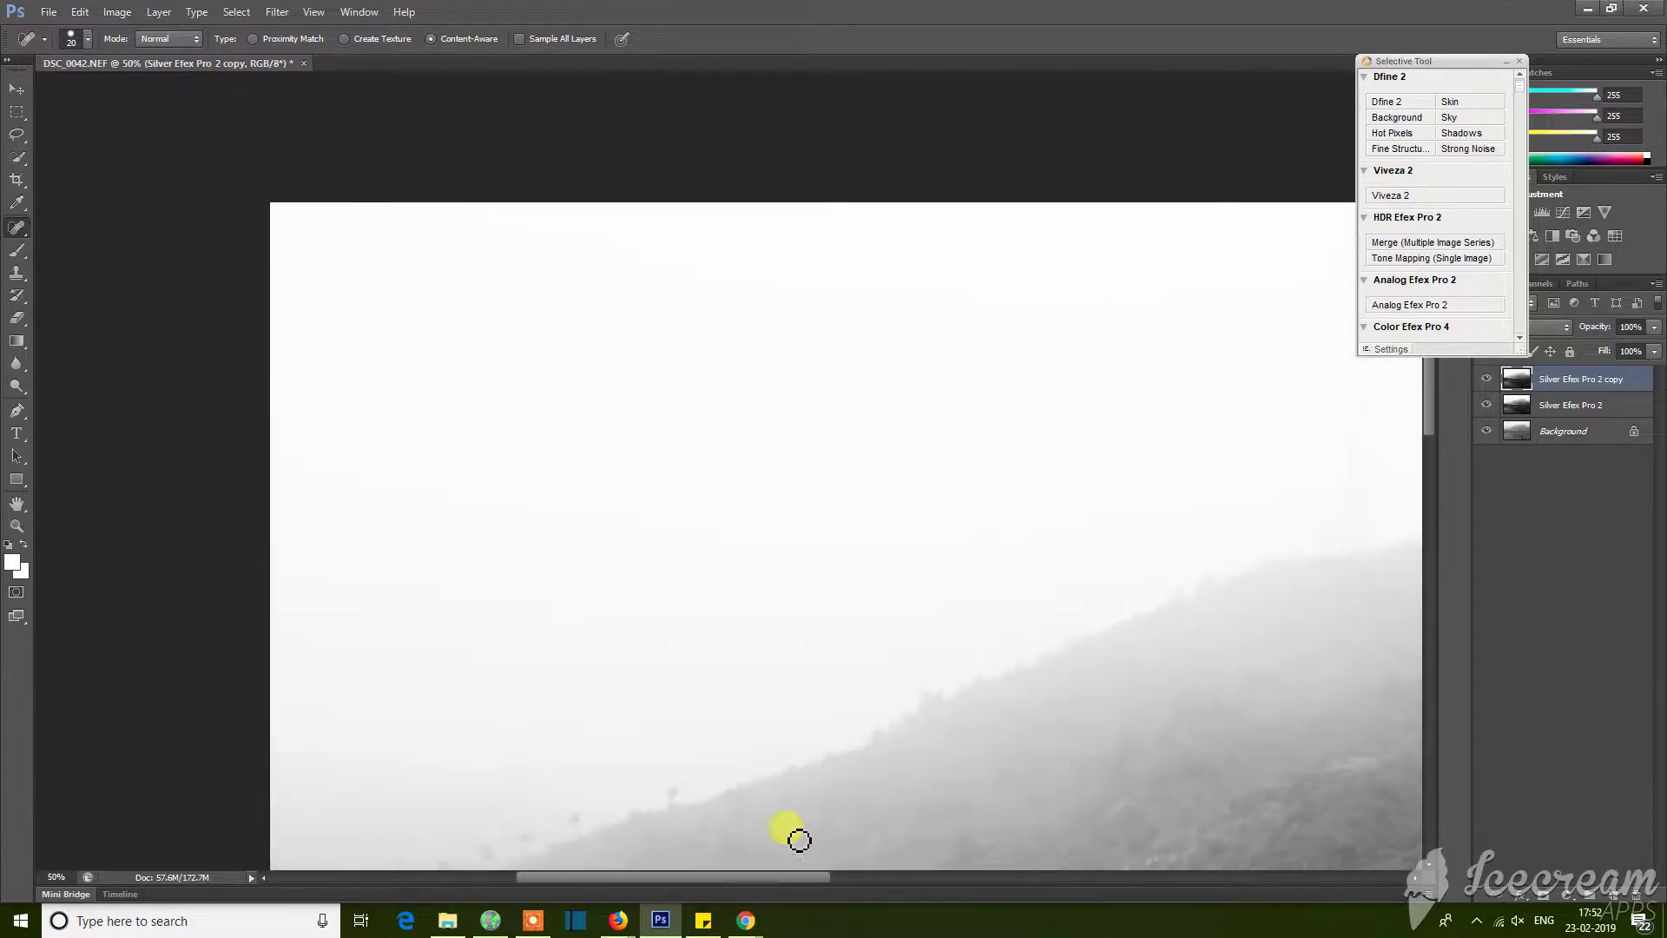
{"action": "left_click_drag", "start_coordinate": [706, 878], "coordinate": [1016, 892]}
{"action": "scroll", "coordinate": [1056, 741], "scroll_direction": "down", "scroll_amount": 3}
{"action": "scroll", "coordinate": [1070, 748], "scroll_direction": "down", "scroll_amount": 2}
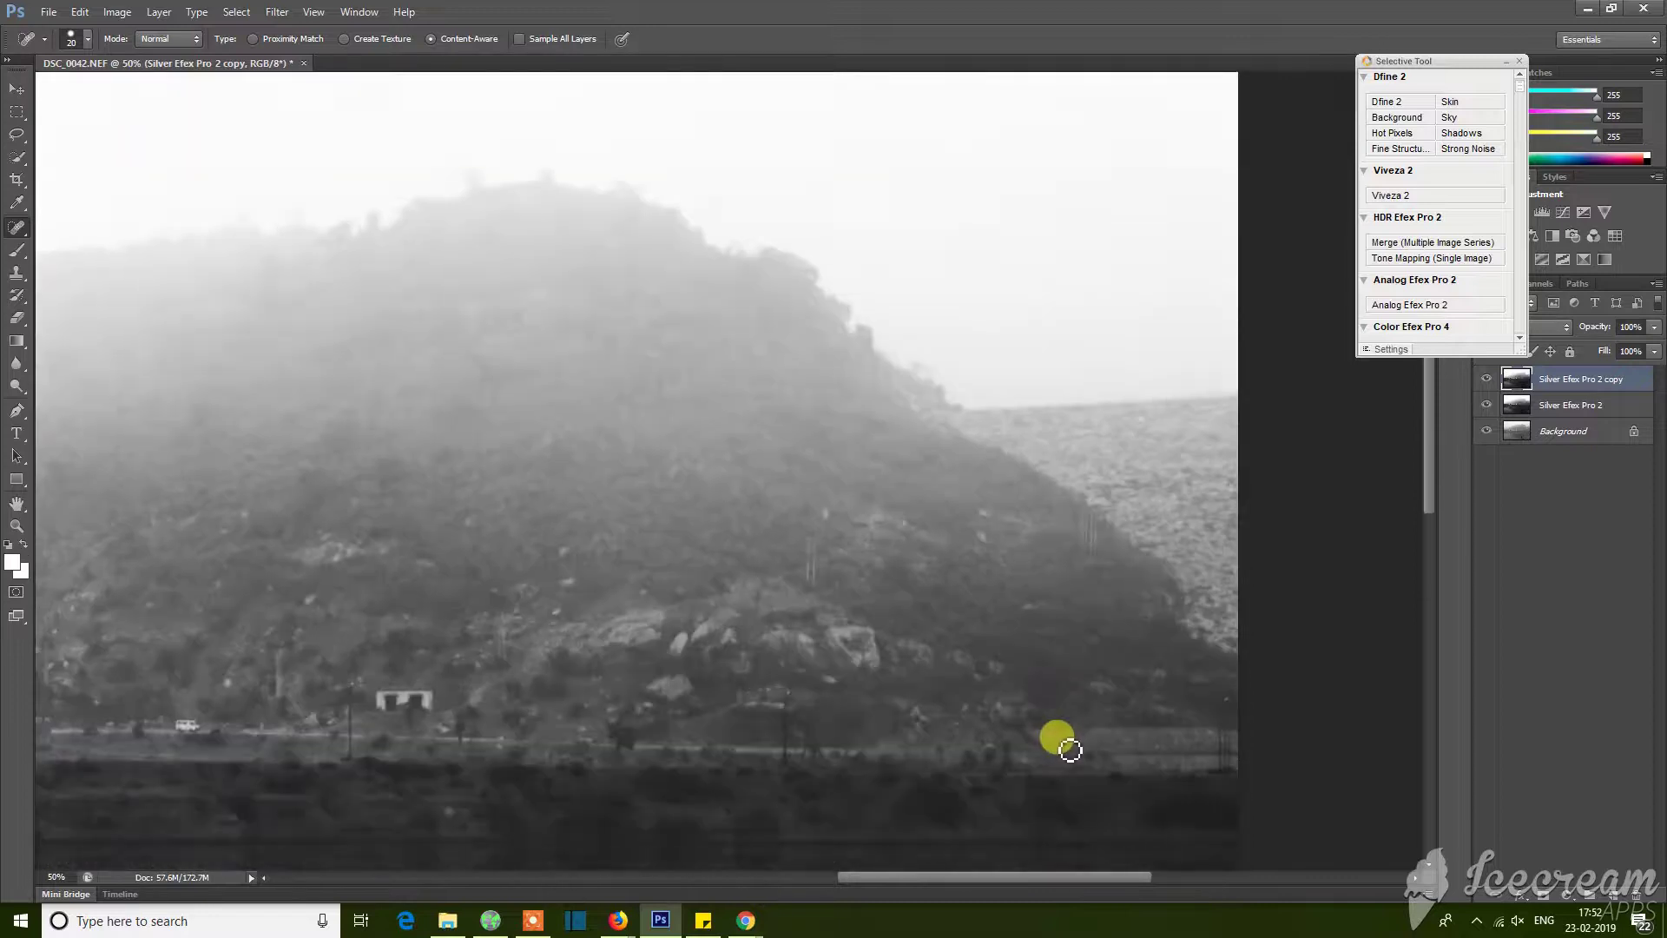
{"action": "scroll", "coordinate": [1069, 749], "scroll_direction": "down", "scroll_amount": 2}
{"action": "scroll", "coordinate": [1070, 749], "scroll_direction": "down", "scroll_amount": 1}
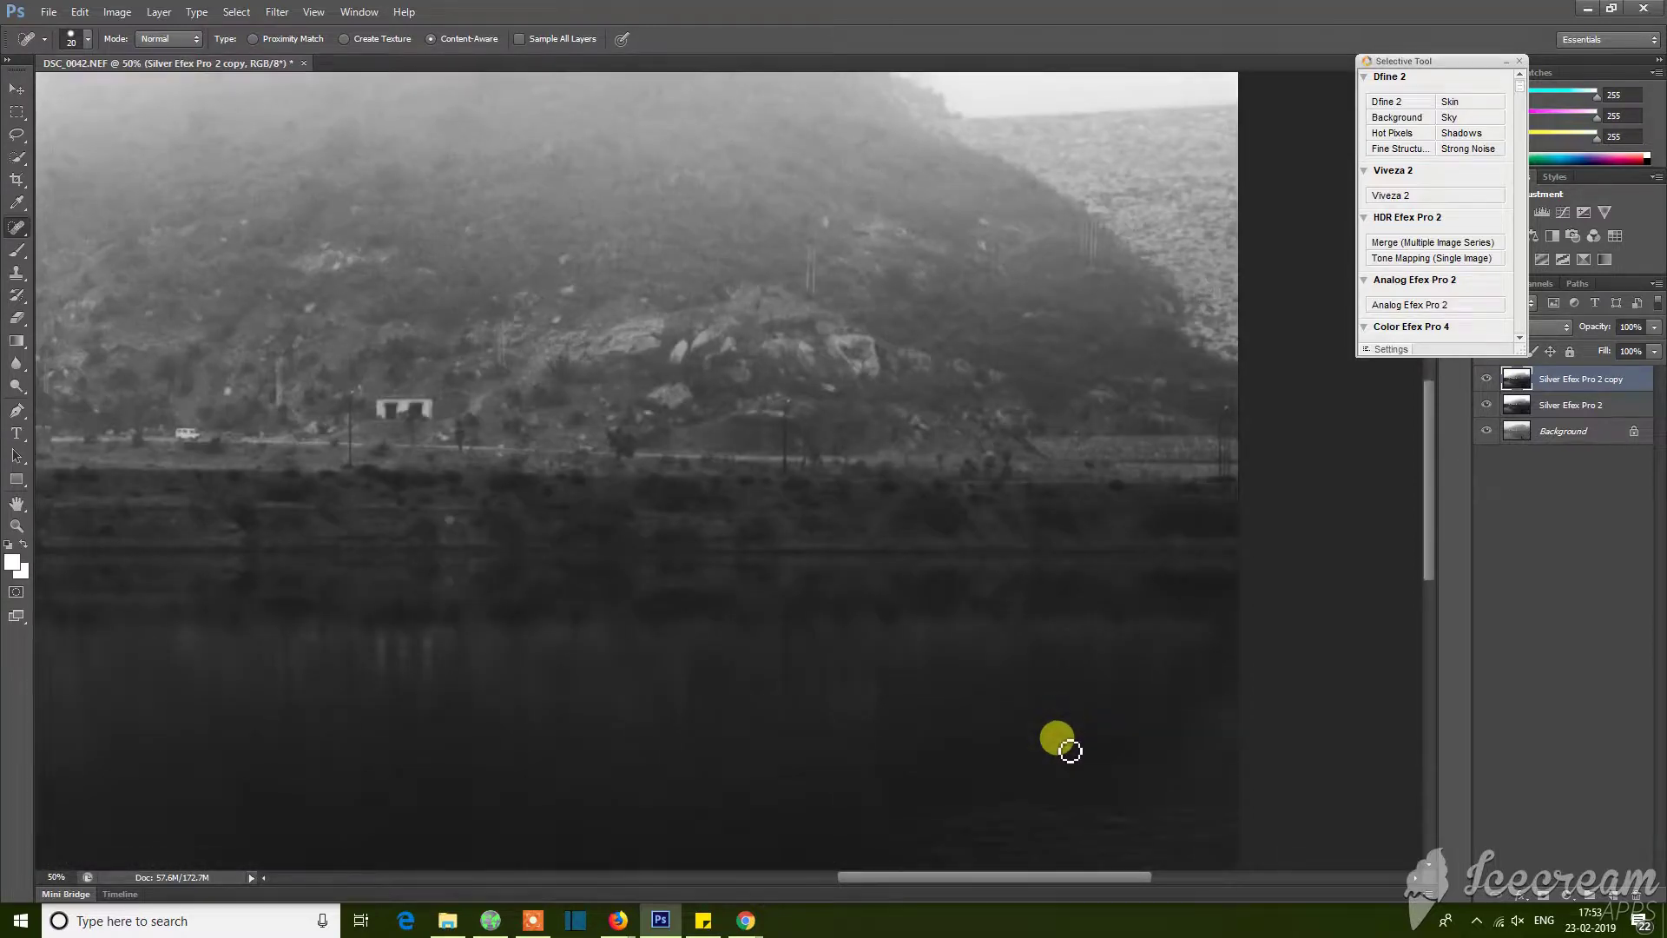
{"action": "scroll", "coordinate": [1070, 750], "scroll_direction": "down", "scroll_amount": 2}
{"action": "scroll", "coordinate": [1069, 752], "scroll_direction": "down", "scroll_amount": 2}
{"action": "scroll", "coordinate": [1070, 753], "scroll_direction": "down", "scroll_amount": 1}
{"action": "scroll", "coordinate": [1070, 756], "scroll_direction": "down", "scroll_amount": 1}
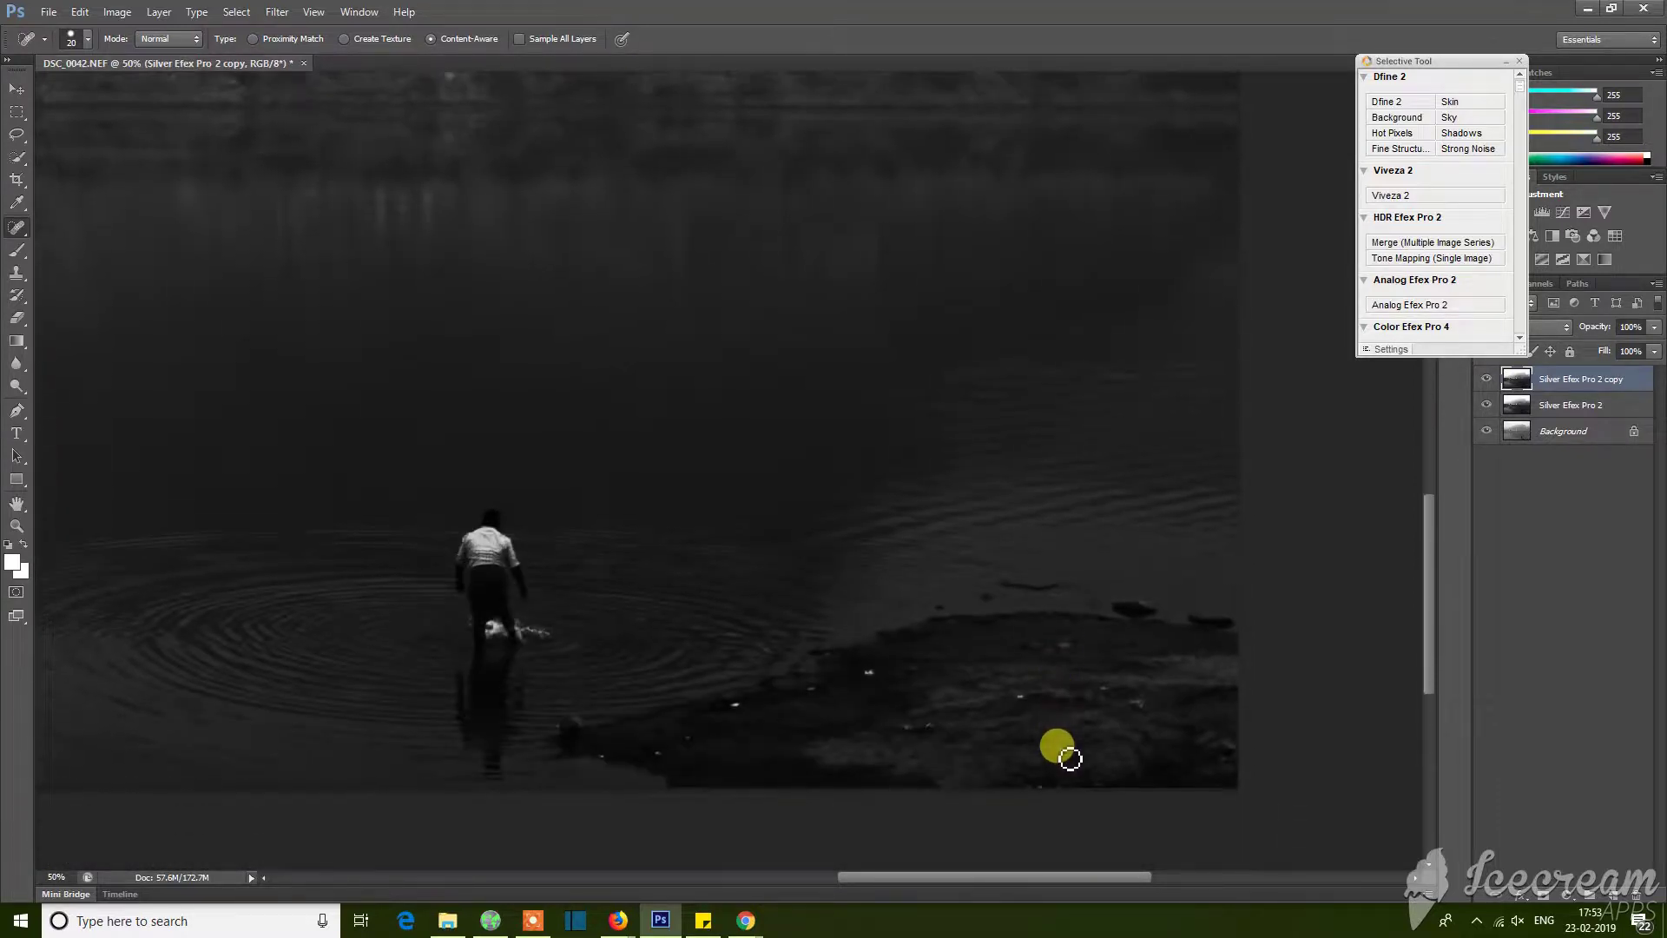
{"action": "scroll", "coordinate": [877, 689], "scroll_direction": "up", "scroll_amount": 1}
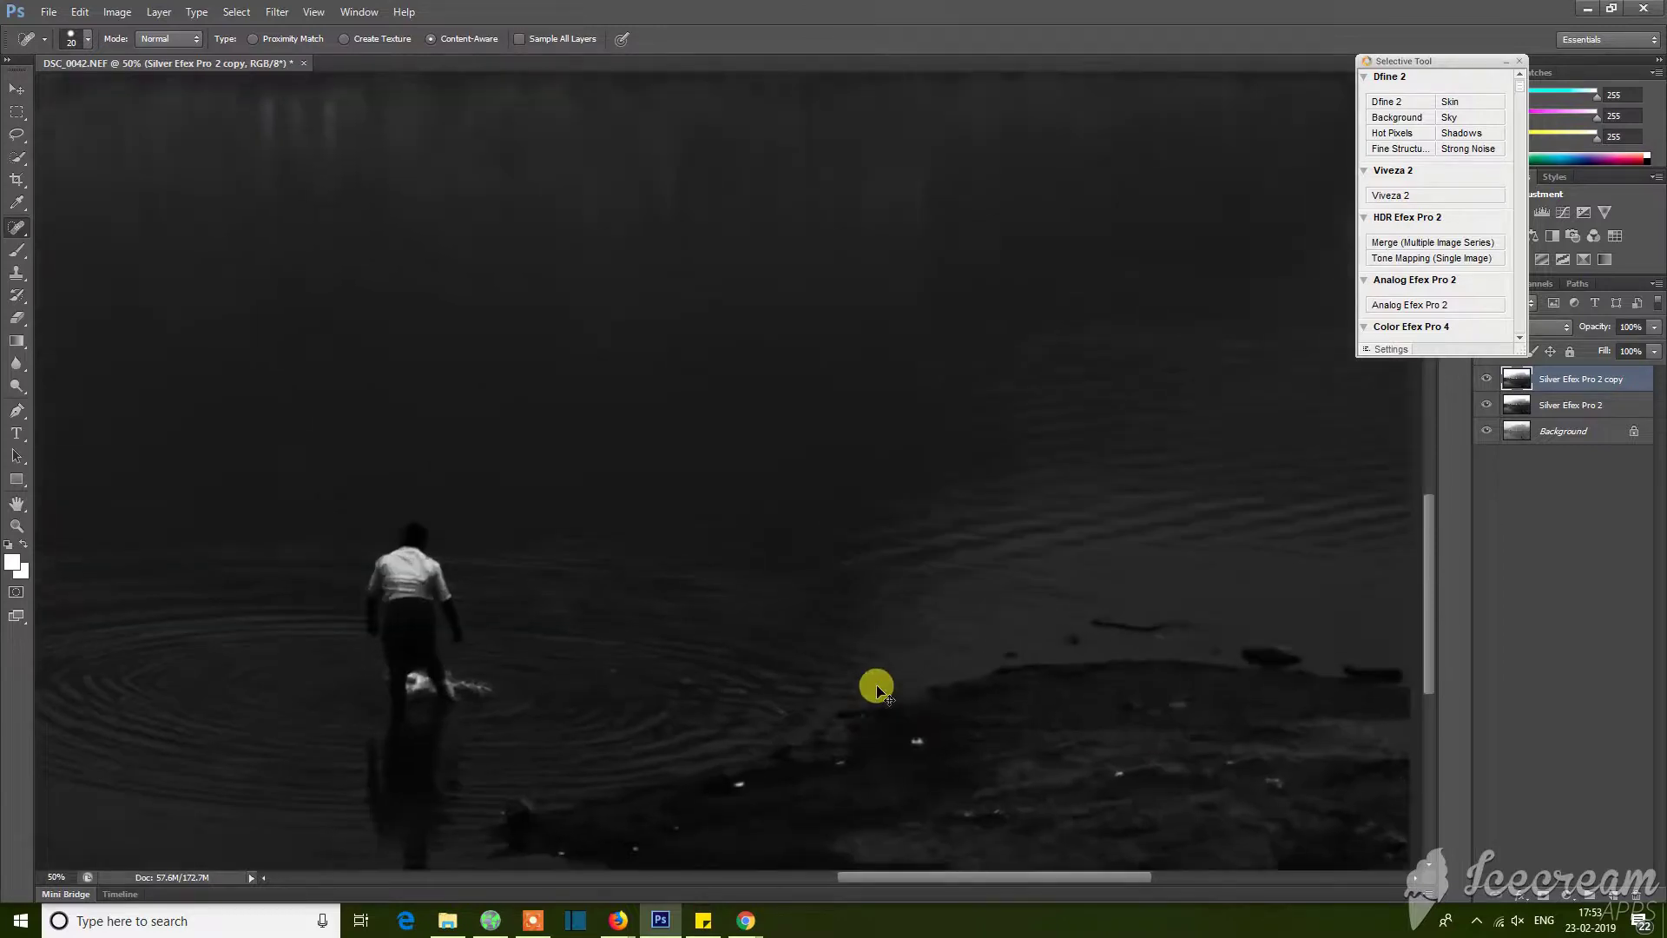
{"action": "scroll", "coordinate": [877, 688], "scroll_direction": "up", "scroll_amount": 1}
{"action": "scroll", "coordinate": [956, 705], "scroll_direction": "up", "scroll_amount": 1}
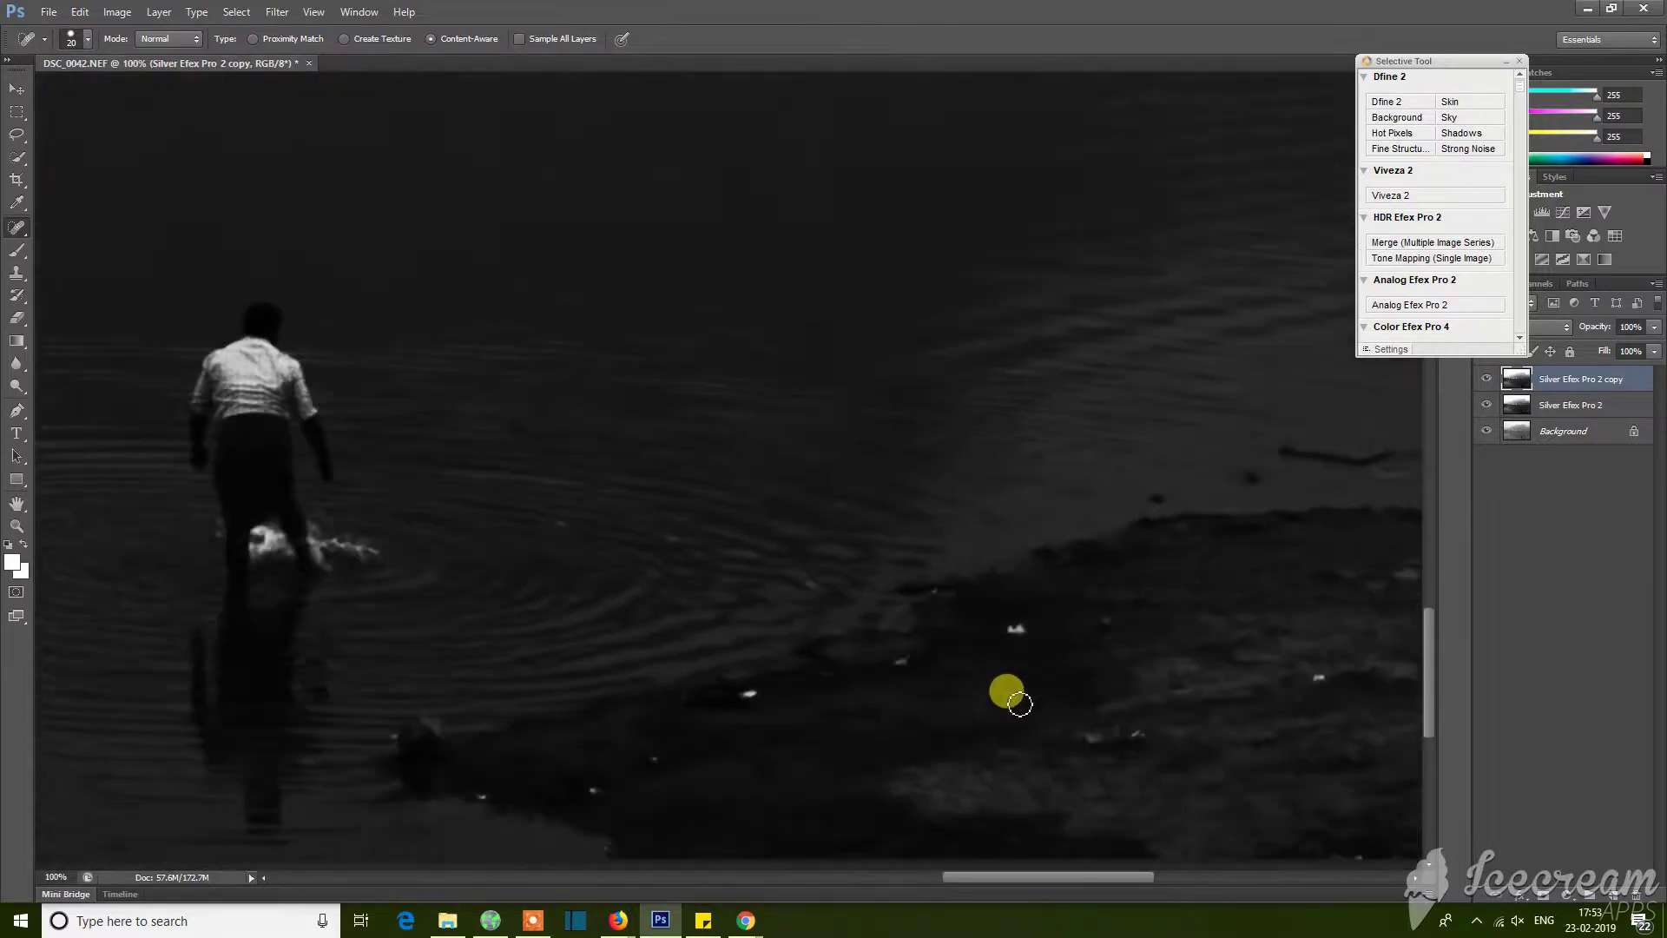
{"action": "left_click", "coordinate": [1318, 678]}
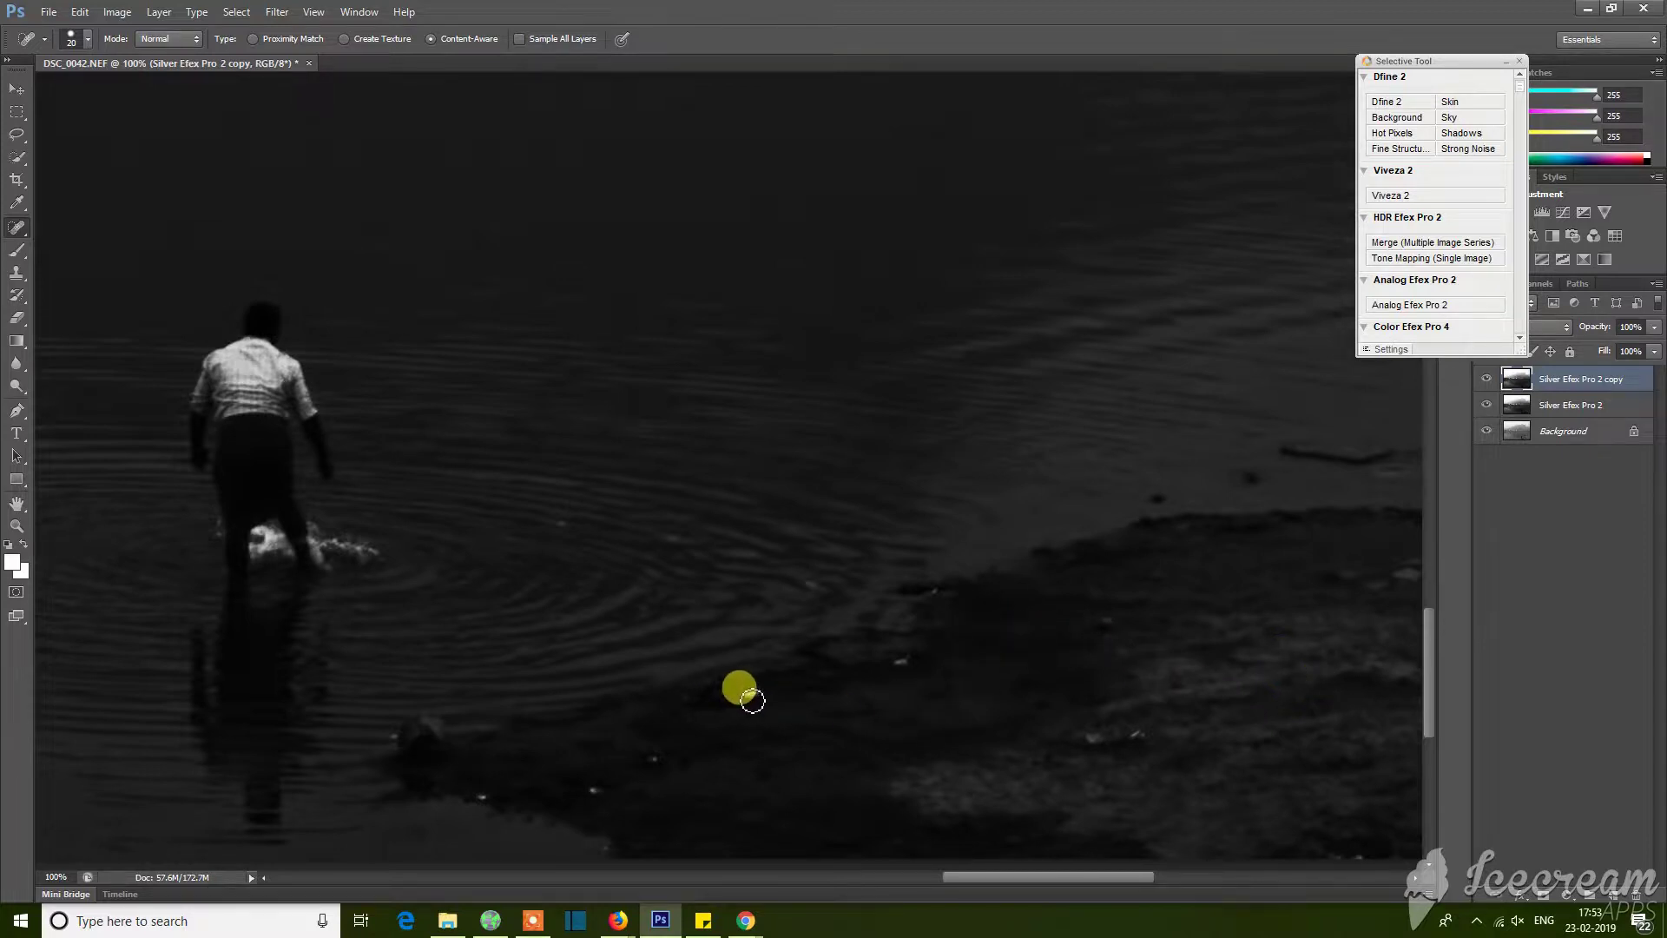
{"action": "left_click", "coordinate": [651, 759]}
{"action": "left_click", "coordinate": [599, 790]}
{"action": "left_click", "coordinate": [476, 795]}
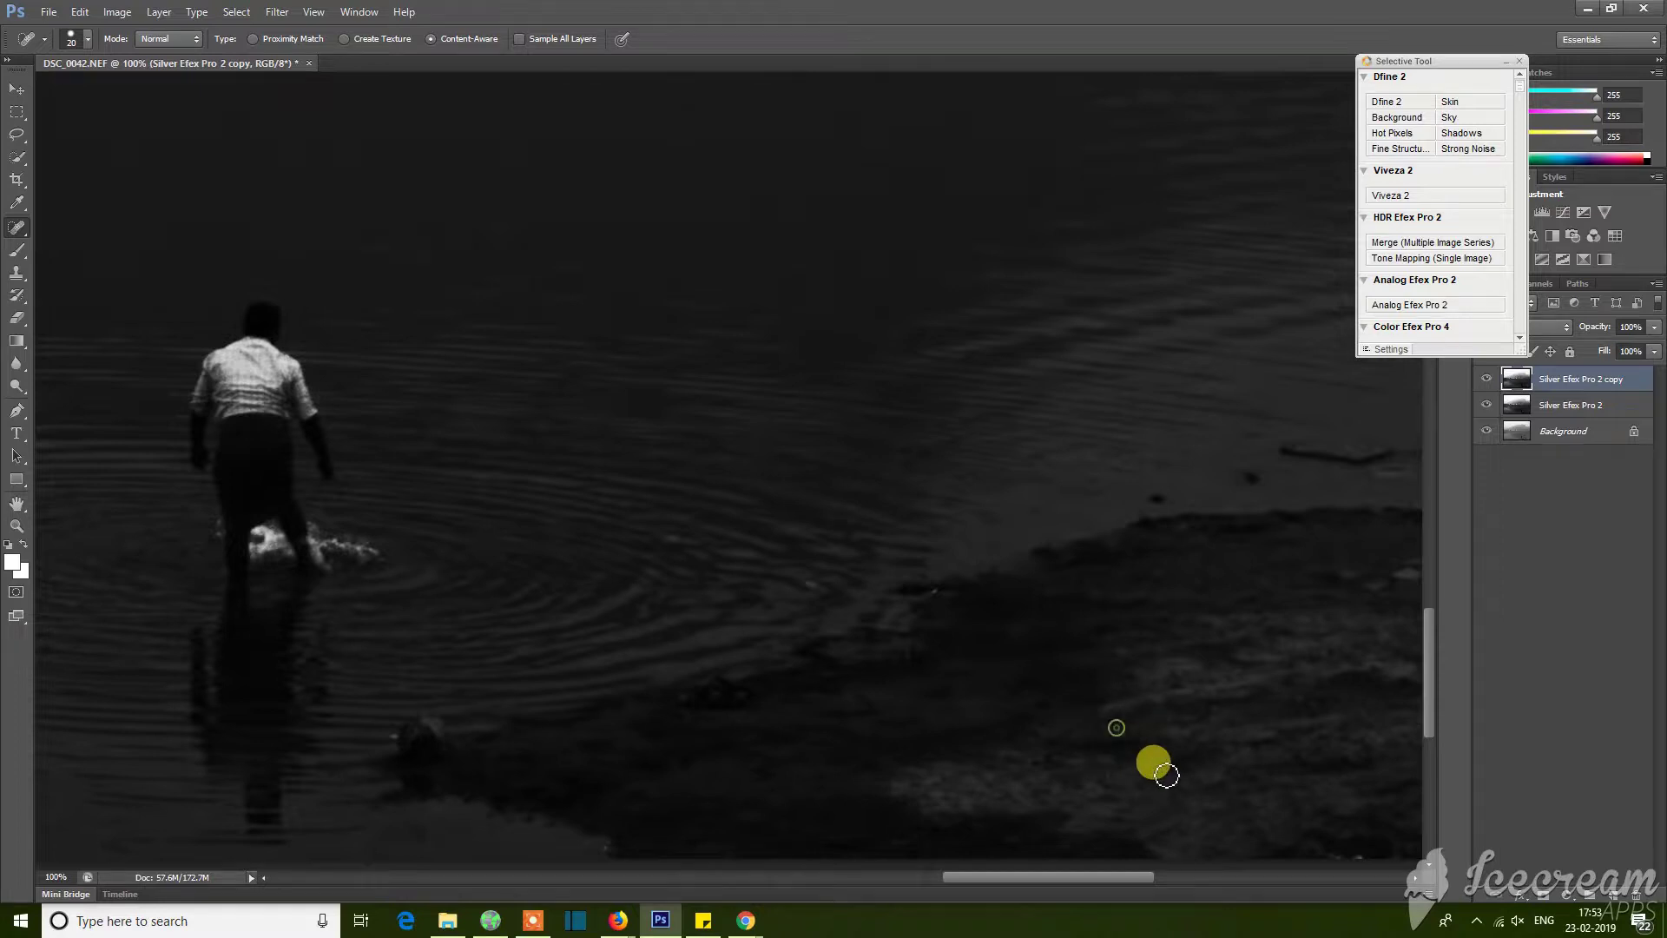
{"action": "key", "text": "ctrl+minus"}
{"action": "key", "text": "ctrl+minus"}
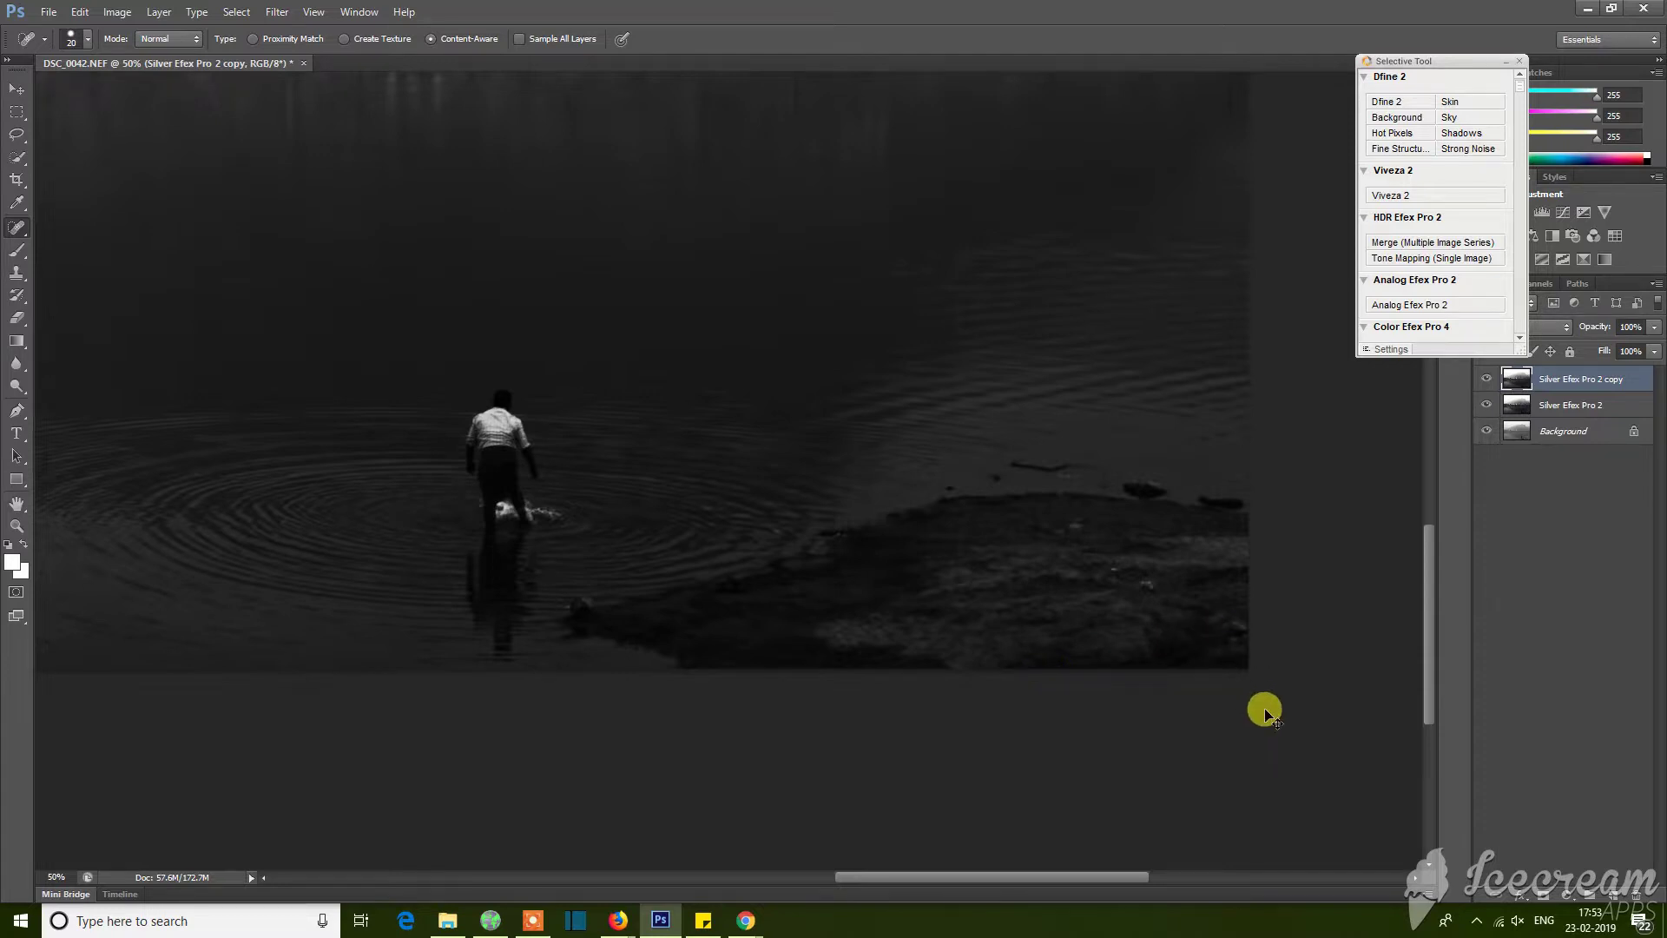
Zoom out to 16.67% so the whole healed black-and-white photo fits the window.
{"action": "key", "text": "ctrl+minus"}
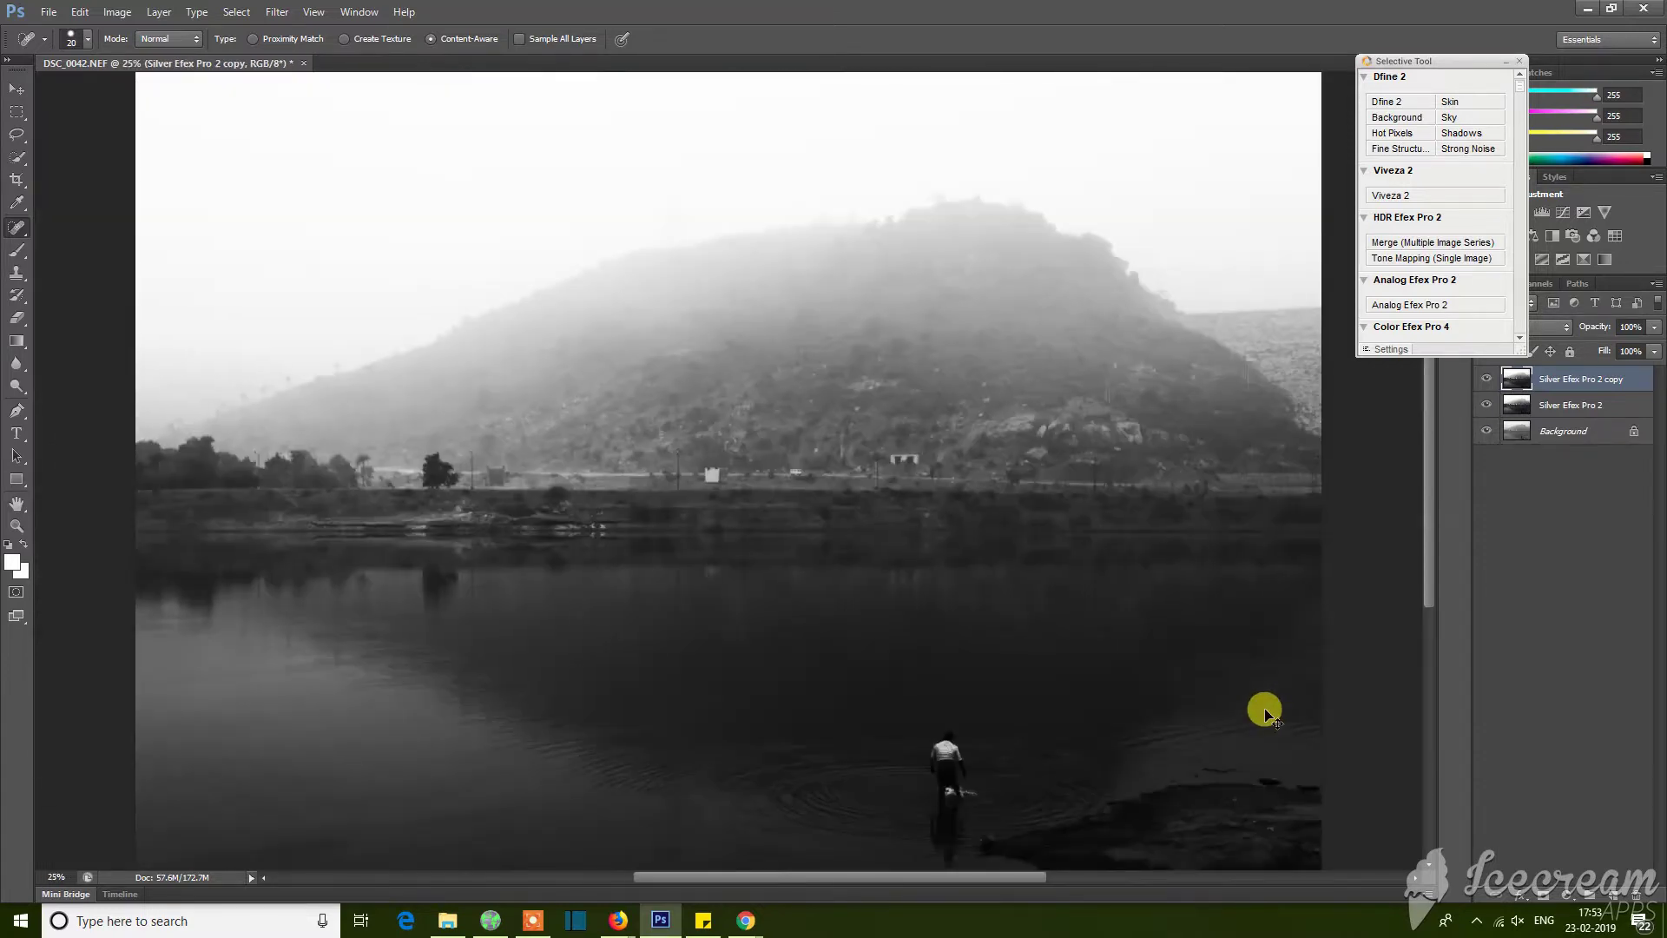
{"action": "key", "text": "ctrl+minus"}
{"action": "key", "text": "ctrl+plus"}
{"action": "key", "text": "ctrl+minus"}
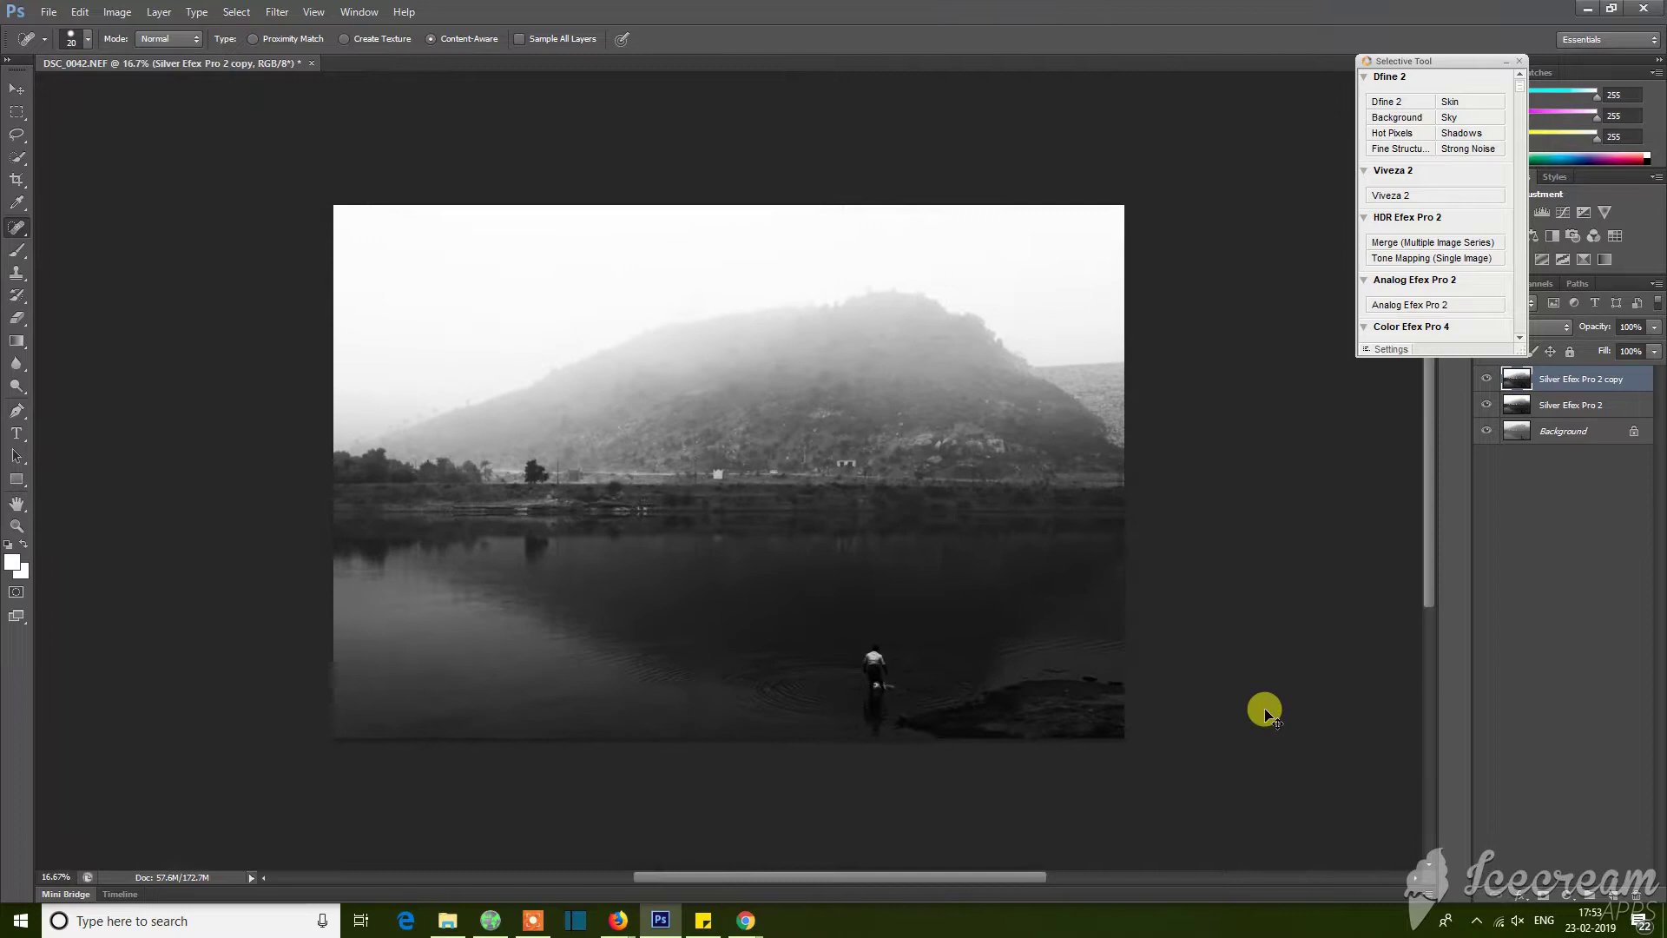